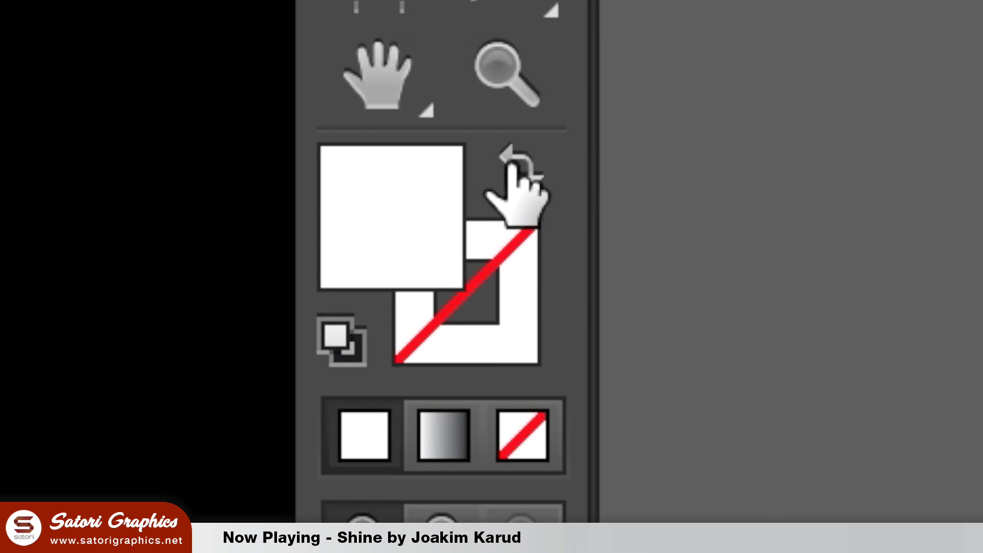
# Set the drawing colours to no fill and a black 000000 stroke, and close the floating Color panel
pyautogui.click(86, 329)
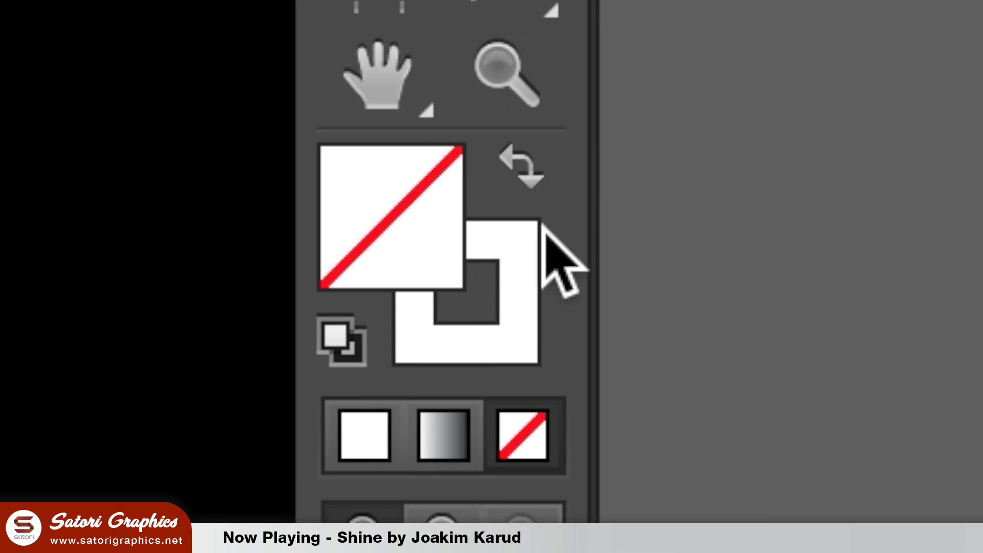
pyautogui.doubleClick(526, 292)
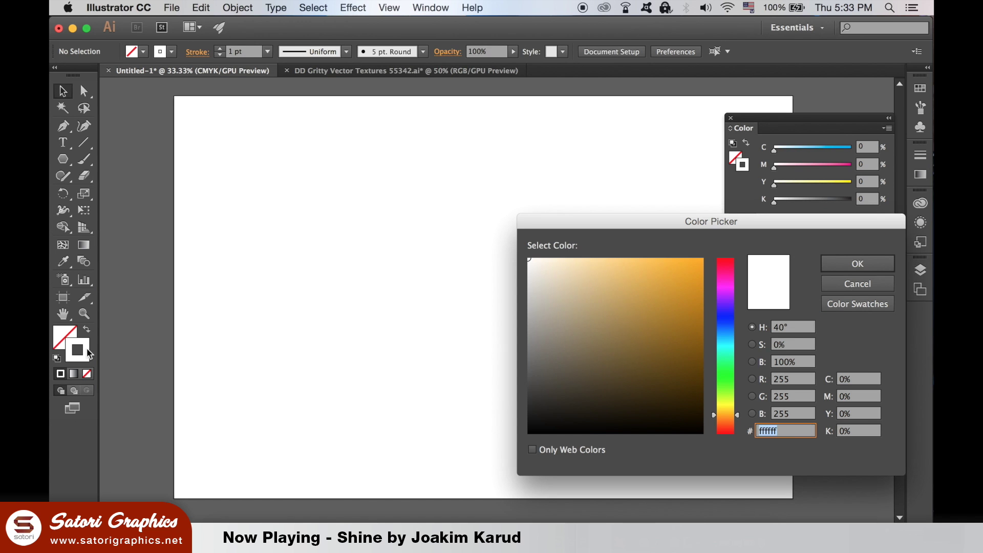
pyautogui.moveTo(585, 395); pyautogui.dragTo(514, 454)
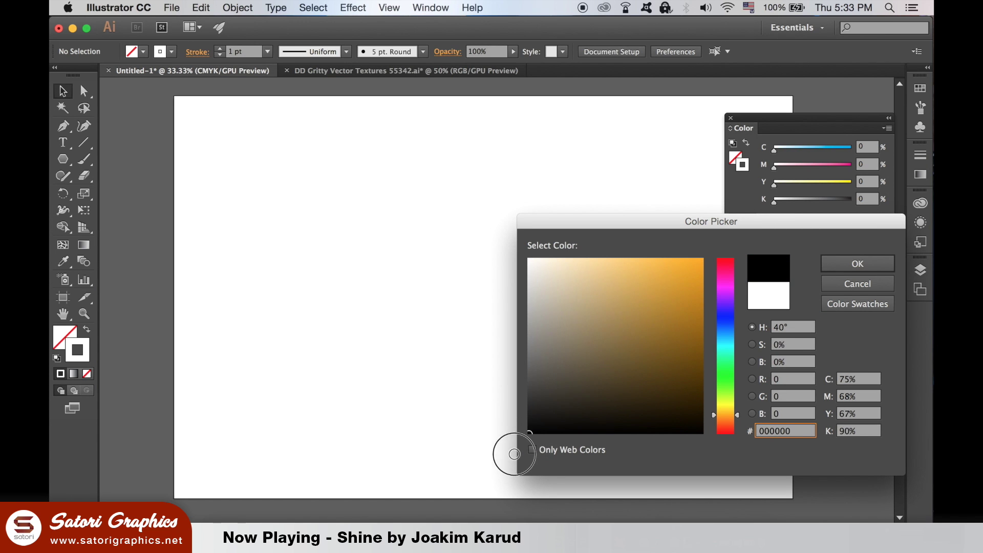
pyautogui.click(831, 260)
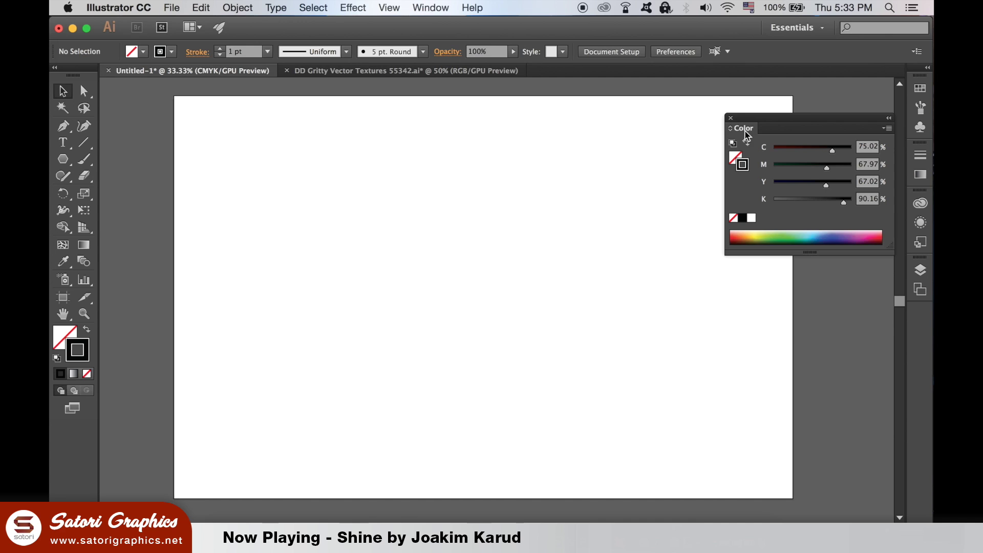
pyautogui.click(731, 119)
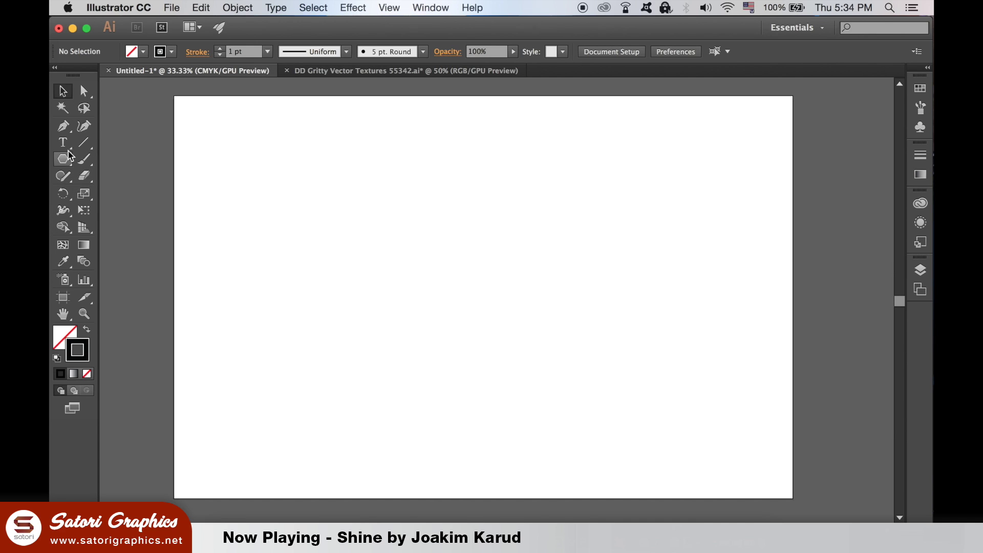
# Draw a closed two-peak mountain outline with the Pen tool, with a taller first peak and a straight base
pyautogui.click(63, 126)
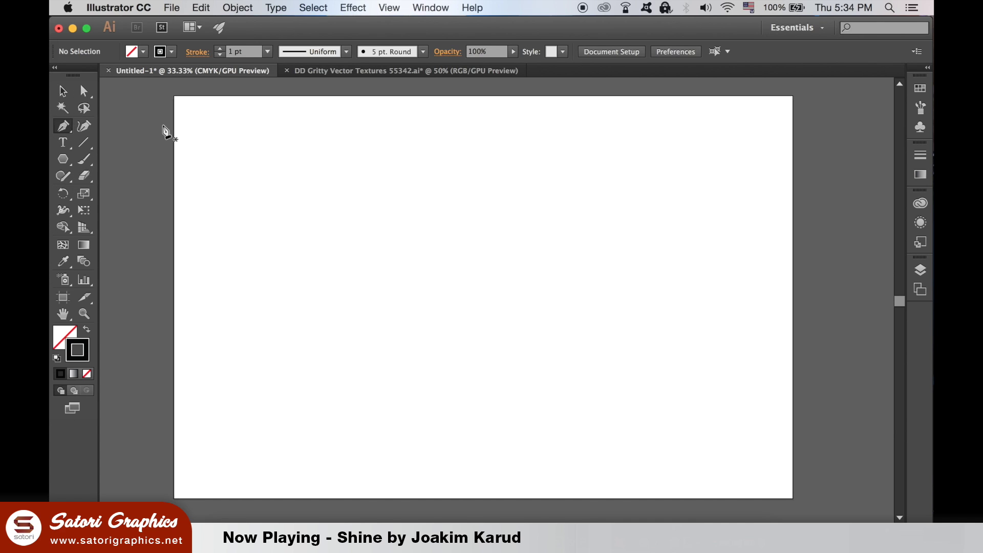
pyautogui.click(323, 279)
pyautogui.click(363, 202)
pyautogui.click(394, 250)
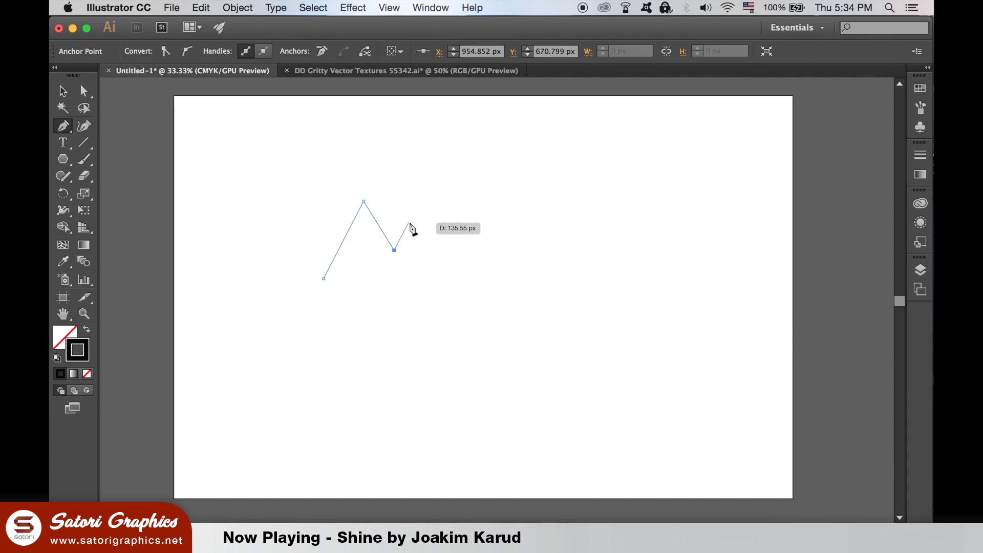
pyautogui.click(412, 225)
pyautogui.click(447, 278)
pyautogui.click(324, 279)
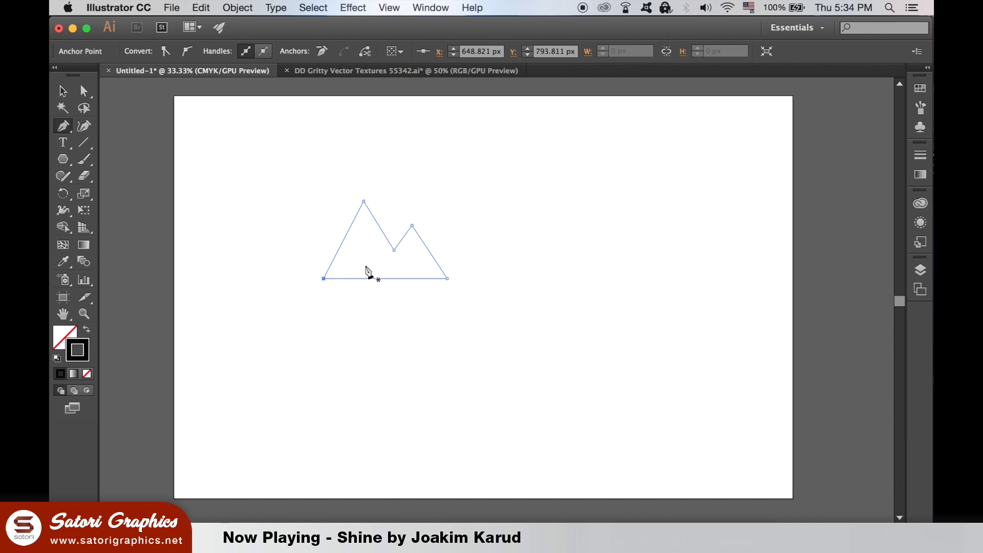
# Swap the mountain's fill and stroke so it is solid black without an outline, and deselect it
pyautogui.click(86, 331)
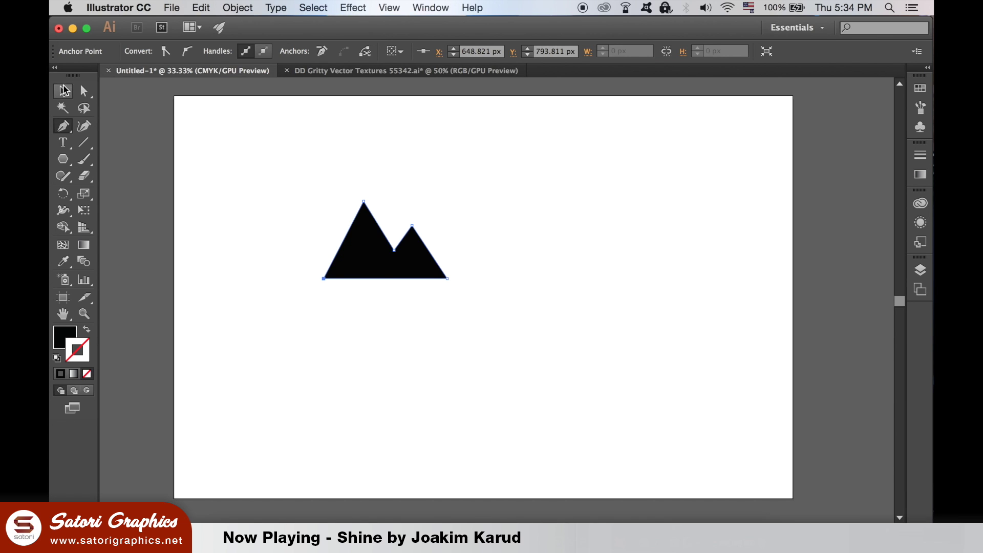
pyautogui.click(64, 91)
pyautogui.click(196, 137)
# Set the drawing colours to no fill and a light blue stroke with a hue of 199°
pyautogui.press('super+equal')
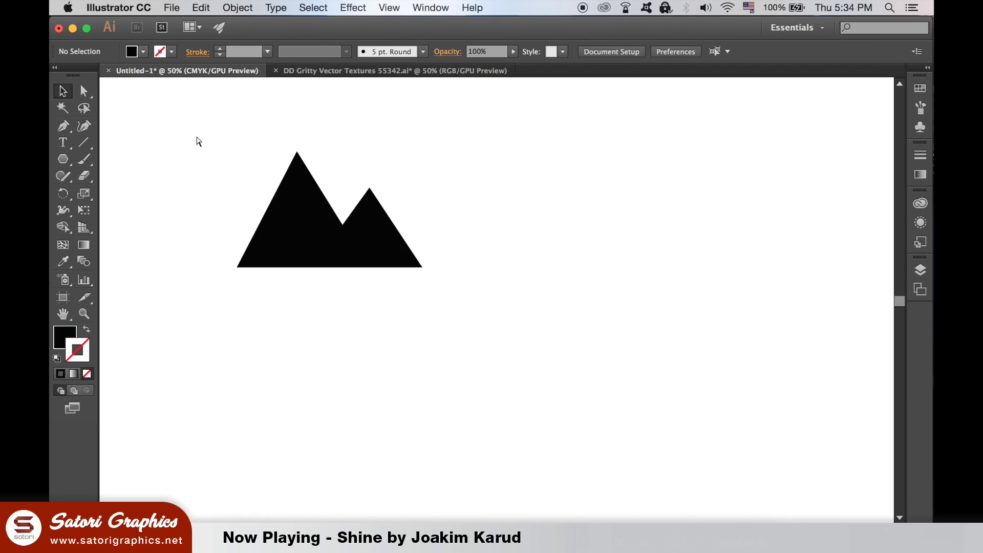
pyautogui.press('super+equal')
pyautogui.moveTo(195, 135); pyautogui.dragTo(347, 229)
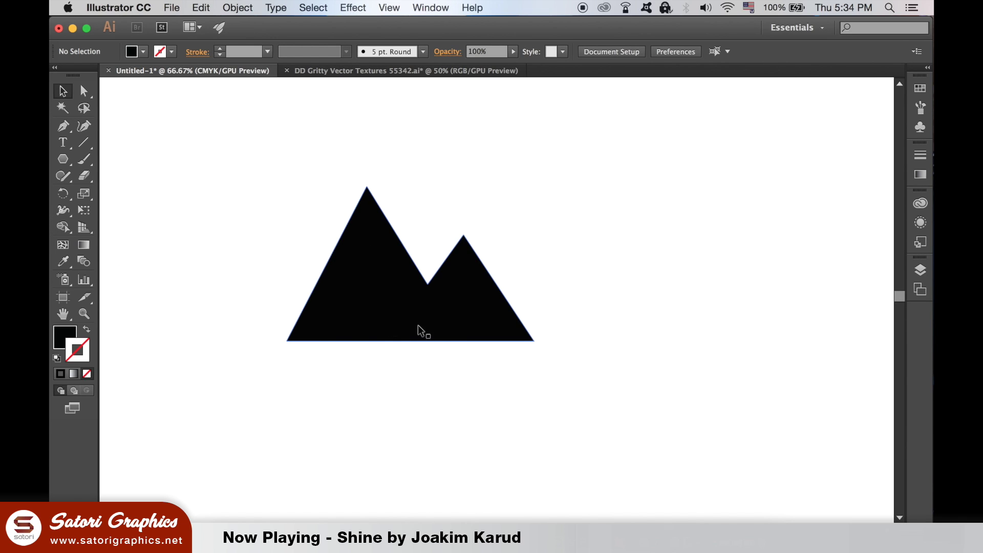
pyautogui.click(87, 330)
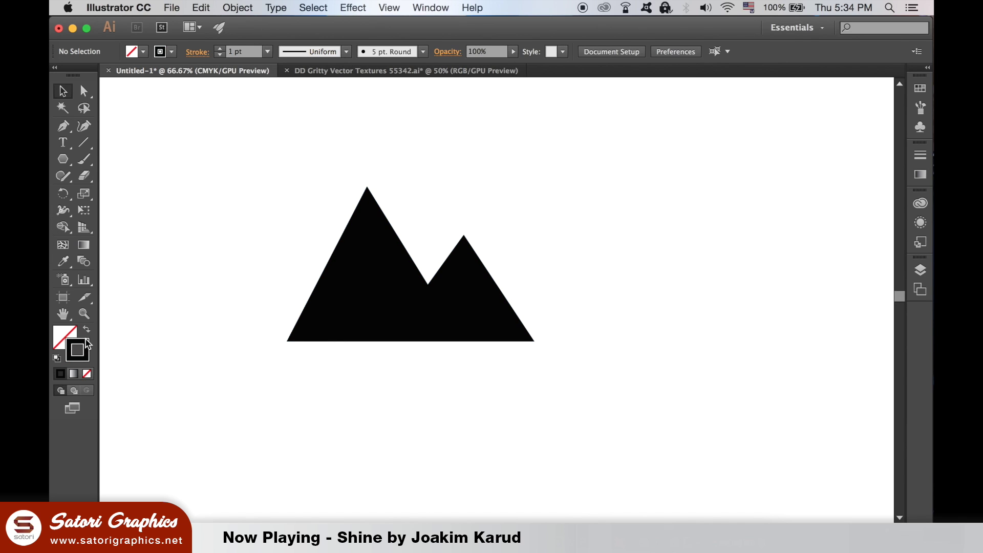
pyautogui.doubleClick(86, 342)
pyautogui.click(733, 338)
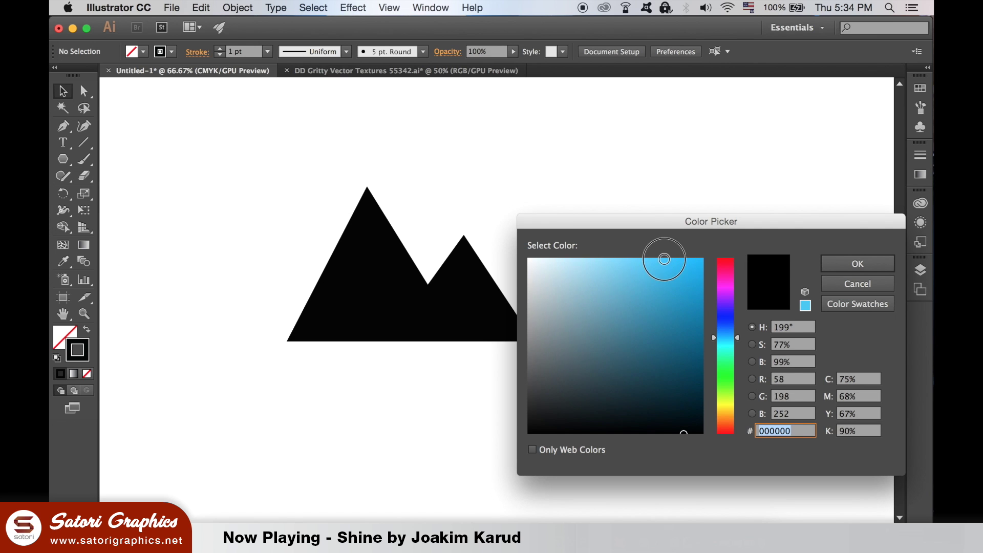
pyautogui.click(666, 255)
pyautogui.click(839, 262)
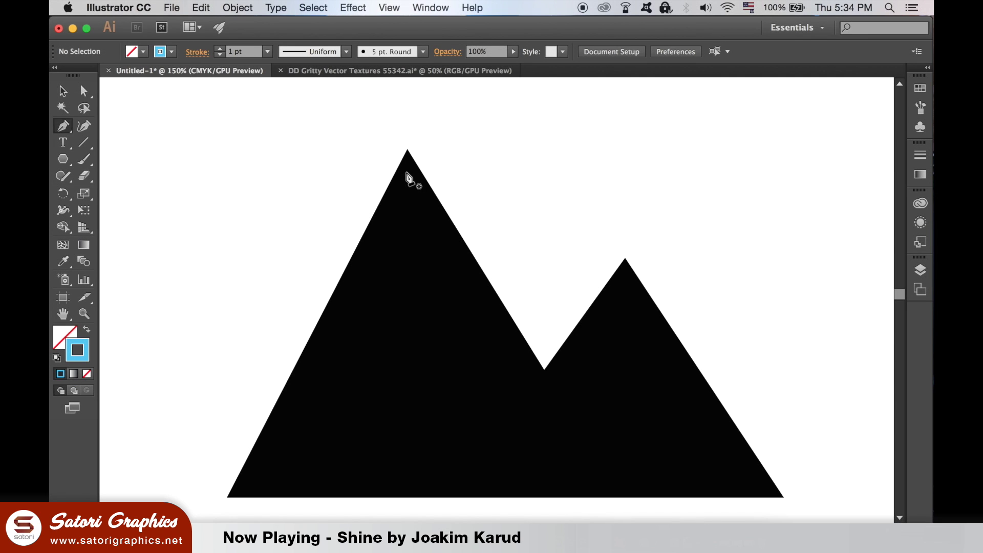
# Draw a closed jagged highlight shape inside the taller peak with the Pen tool, leaving a thin black border along its outer slope
pyautogui.click(408, 171)
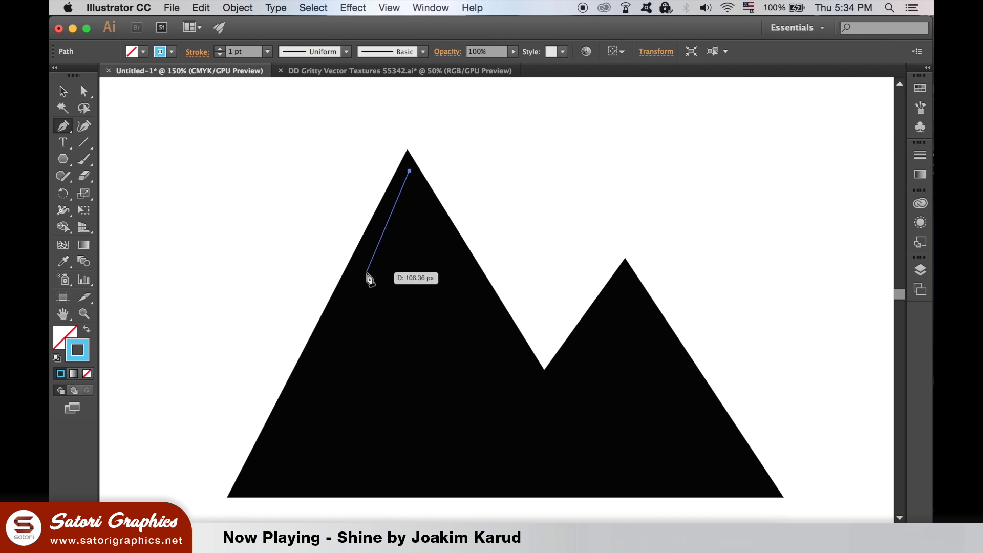
pyautogui.click(346, 307)
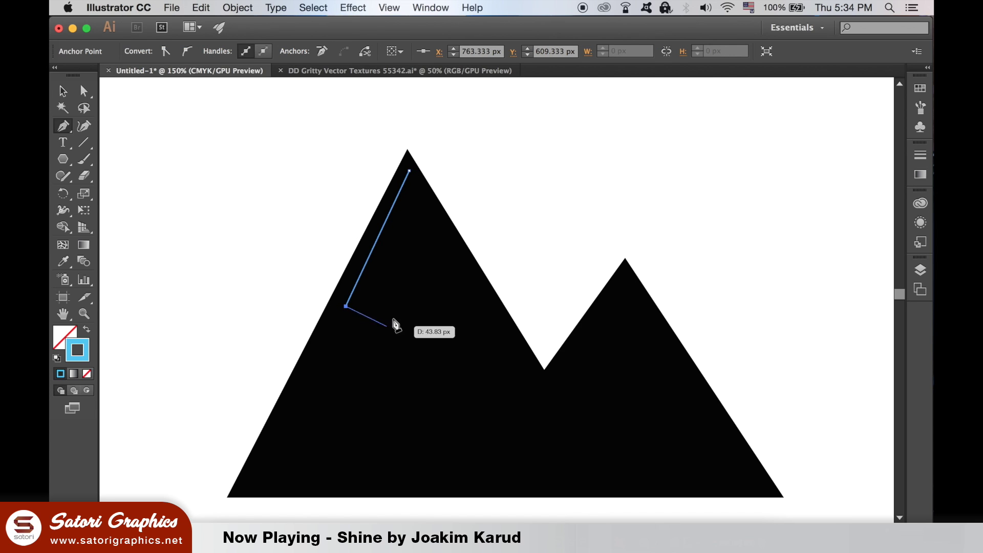
pyautogui.click(421, 330)
pyautogui.click(411, 348)
pyautogui.click(393, 449)
pyautogui.click(460, 436)
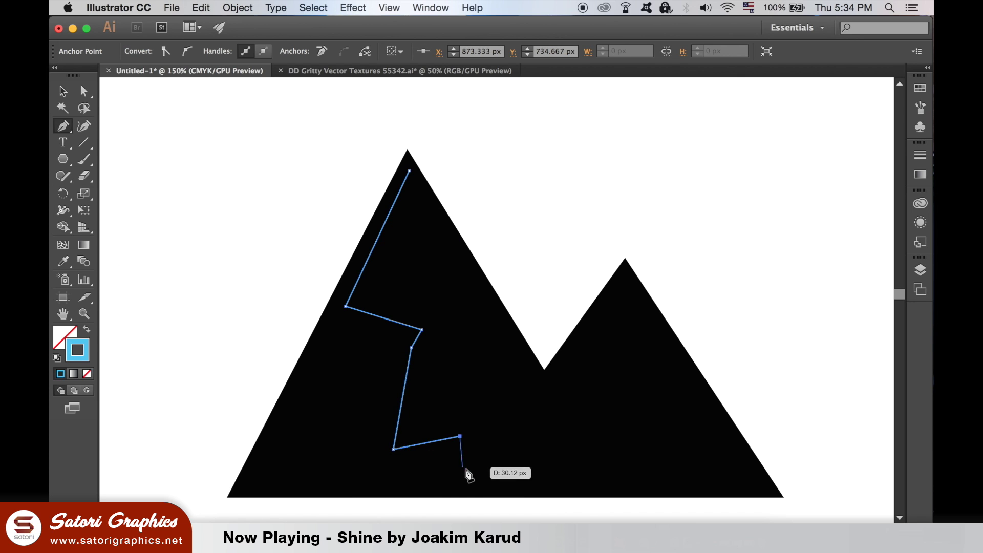
pyautogui.click(485, 477)
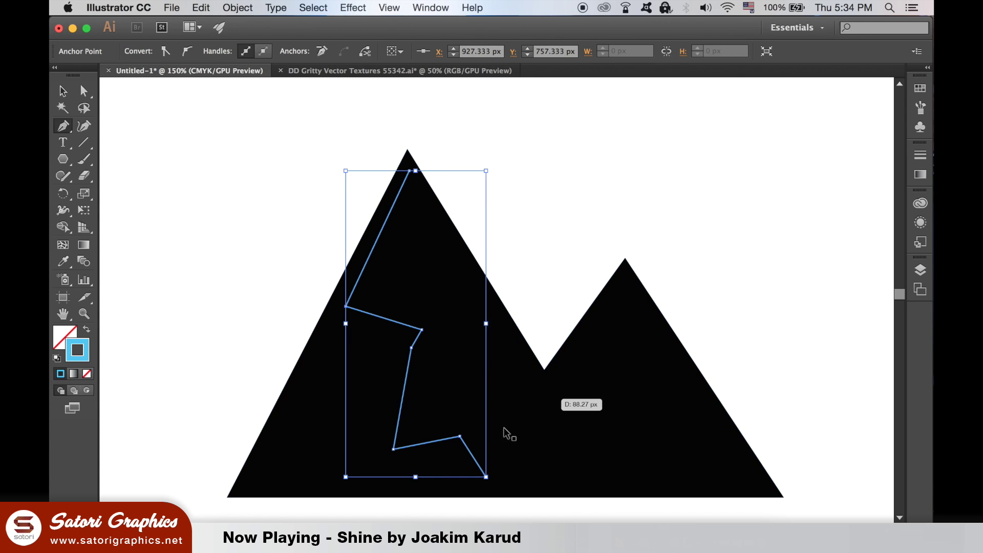
pyautogui.click(540, 386)
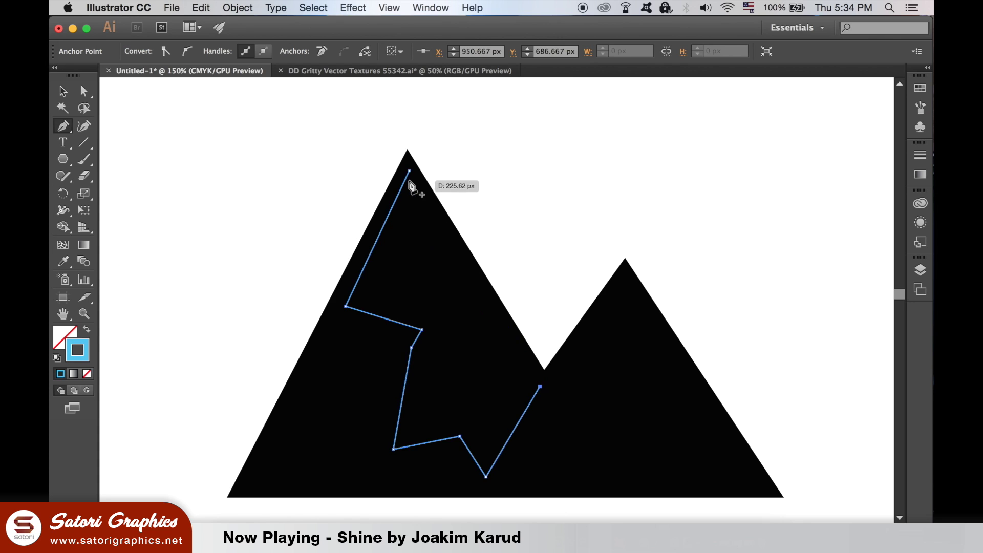
pyautogui.click(409, 171)
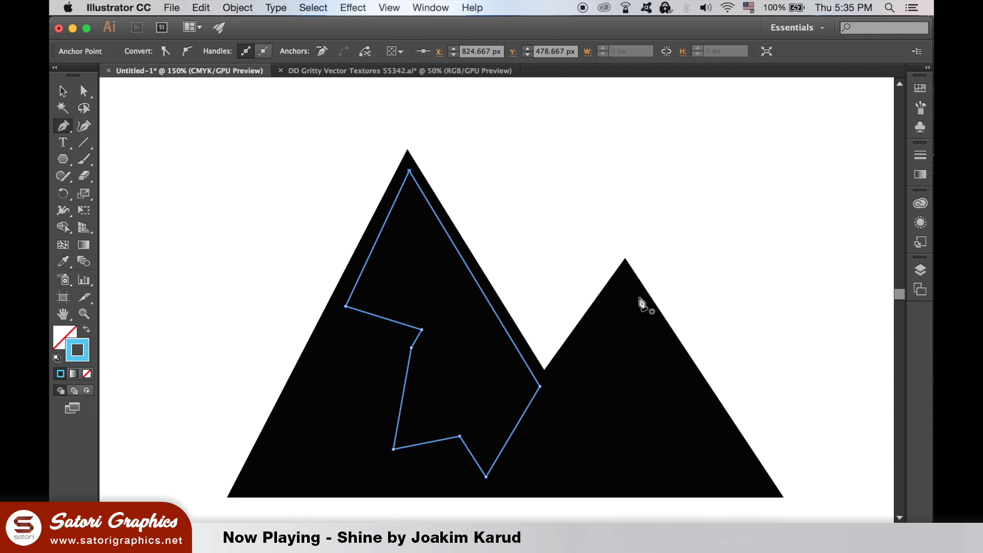
# Draw a closed jagged highlight shape inside the smaller peak, running from just below its summit to near its base corner
pyautogui.click(625, 275)
pyautogui.click(593, 324)
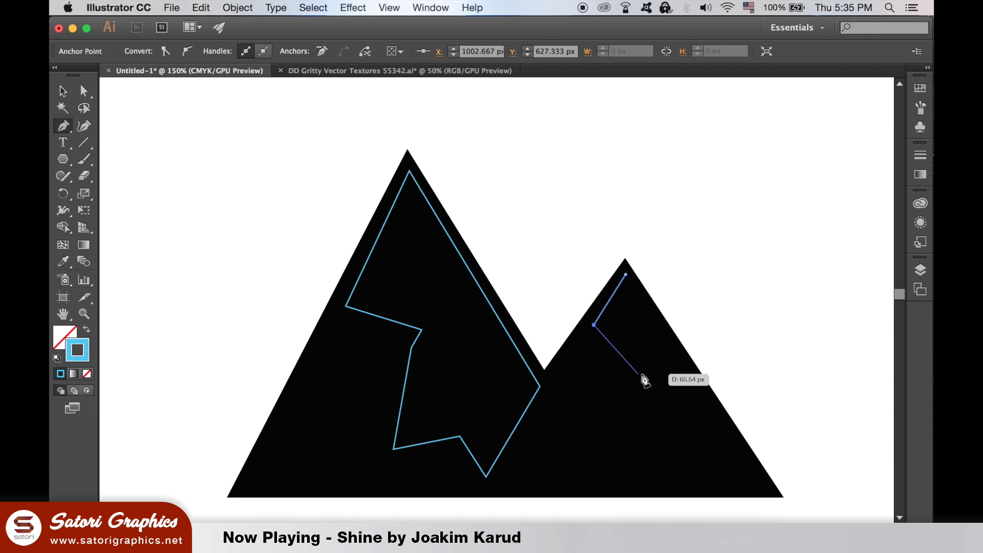
pyautogui.click(630, 367)
pyautogui.click(629, 400)
pyautogui.click(649, 430)
pyautogui.keyDown('super'); pyautogui.click(634, 473); pyautogui.keyUp('super')
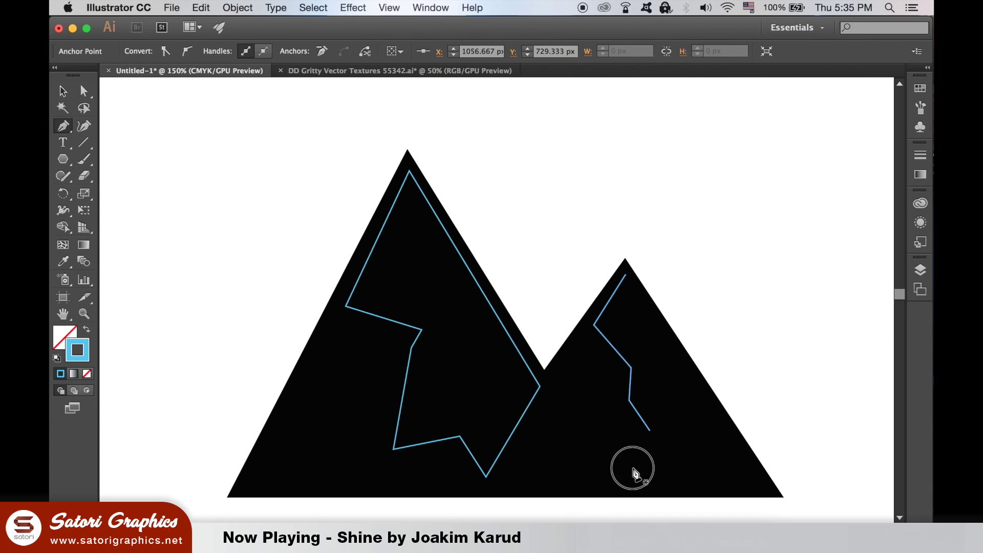
pyautogui.click(763, 489)
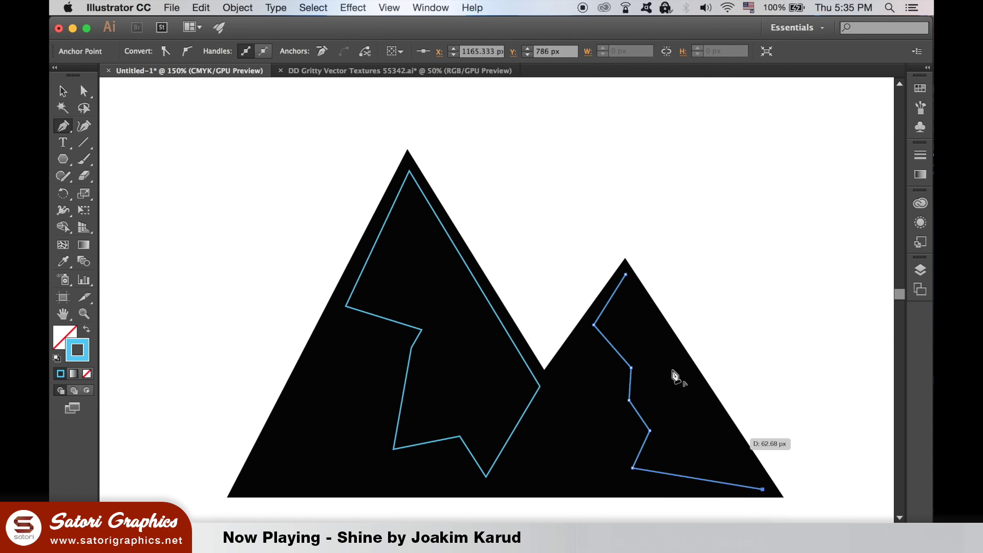
pyautogui.click(626, 276)
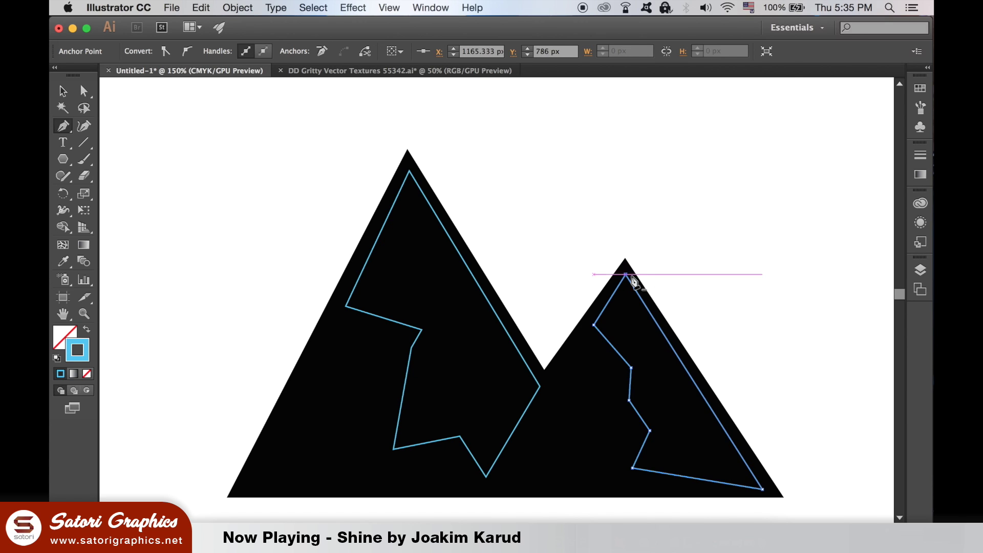
# Select both highlight outlines and swap their stroke and fill so they become solid light blue
pyautogui.press('v')
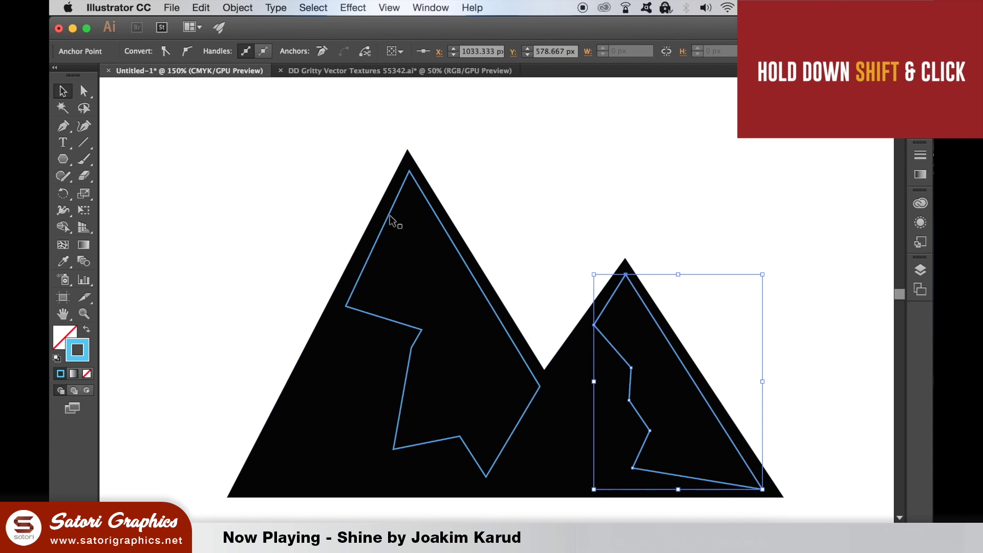
pyautogui.keyDown('shift'); pyautogui.click(388, 220); pyautogui.keyUp('shift')
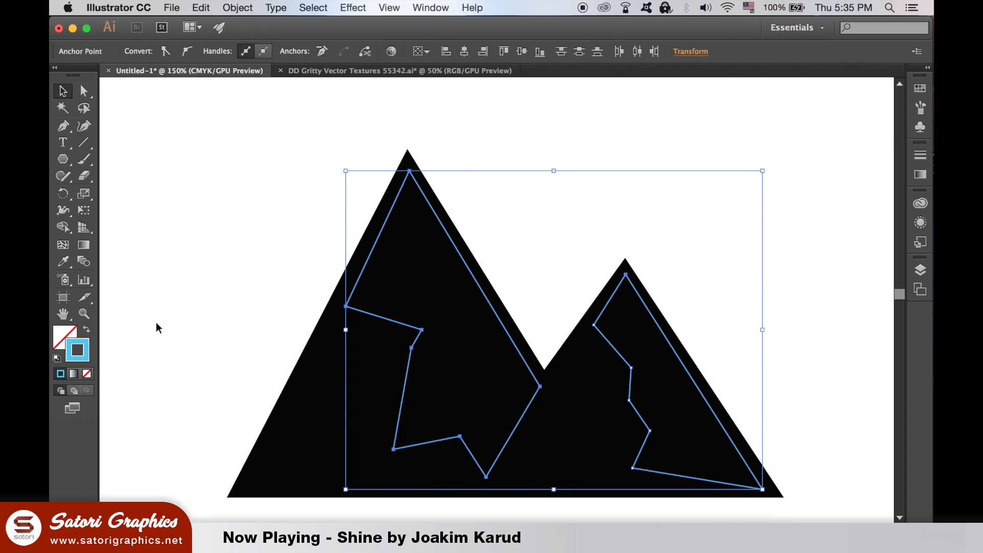
pyautogui.click(88, 331)
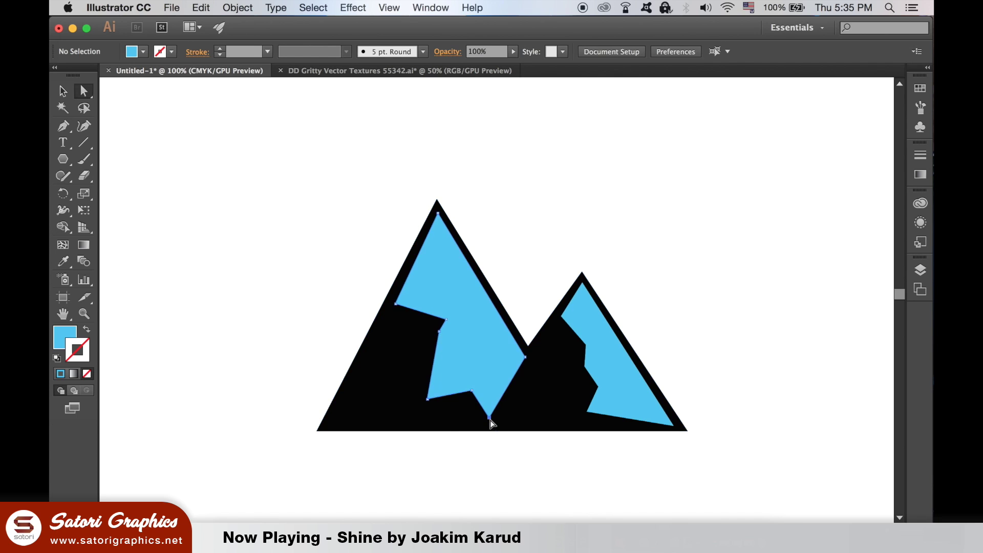
# Refine the taller peak's blue highlight by moving its valley-side corner, lowest tip and inner notch anchor points
pyautogui.moveTo(488, 417); pyautogui.dragTo(486, 417)
pyautogui.click(485, 466)
pyautogui.press('super+equal')
pyautogui.press('super+equal')
pyautogui.press('super+equal')
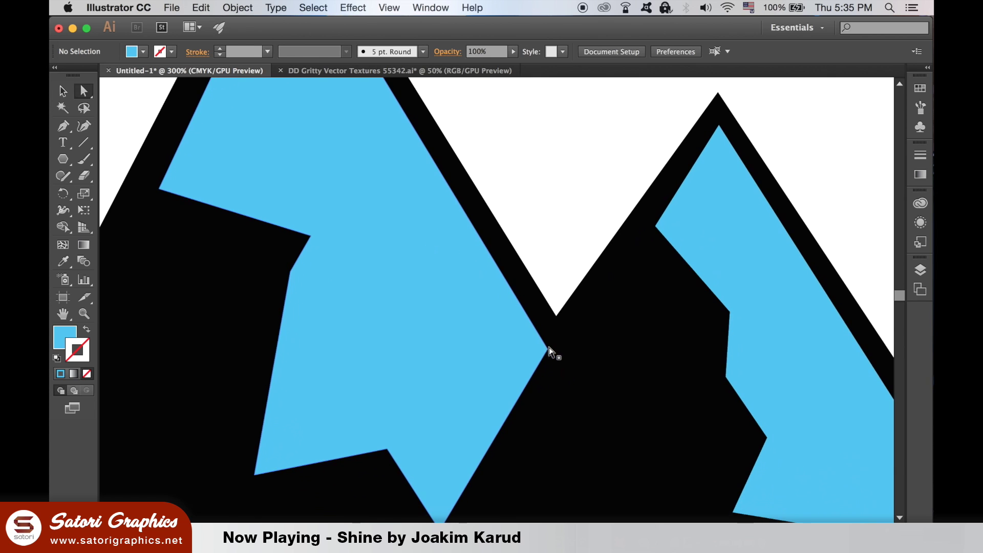
pyautogui.moveTo(548, 351); pyautogui.dragTo(546, 346)
pyautogui.scroll(-5, 563, 302)
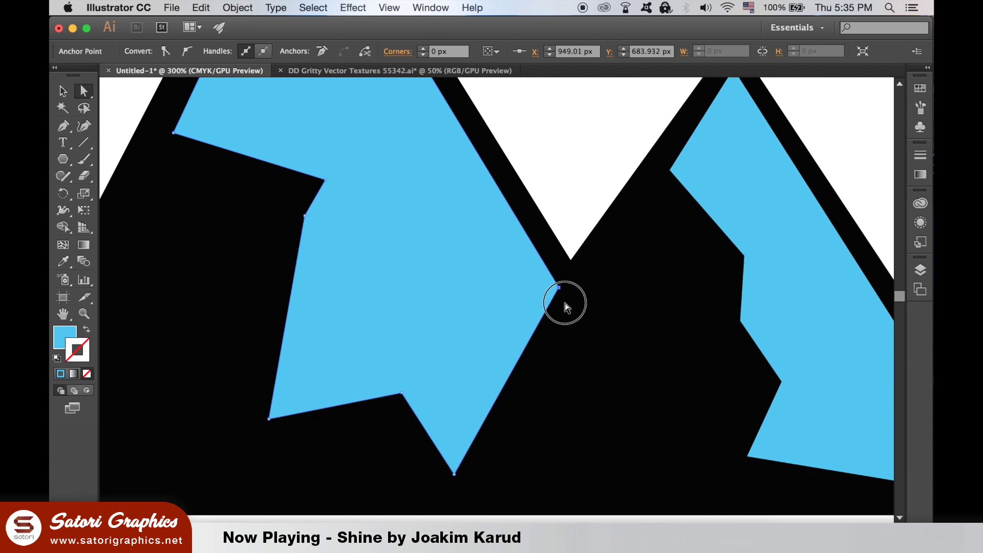
pyautogui.moveTo(451, 463); pyautogui.dragTo(436, 468)
pyautogui.moveTo(306, 205); pyautogui.dragTo(265, 242)
pyautogui.click(553, 139)
pyautogui.press('super+1')
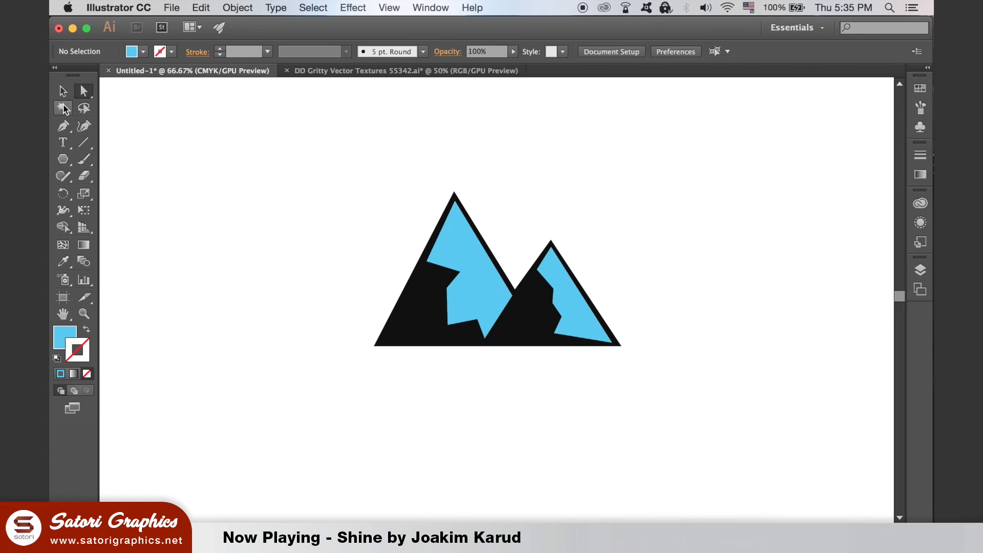
# Show the Pathfinder options, select both blue highlight shapes and unite them into one group
pyautogui.click(63, 90)
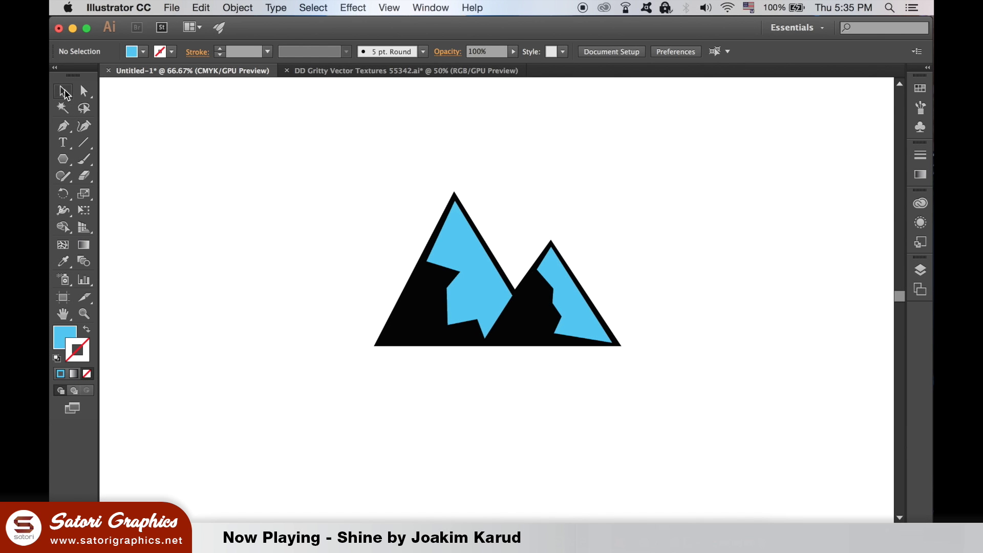
pyautogui.click(422, 10)
pyautogui.scroll(-5, 541, 492)
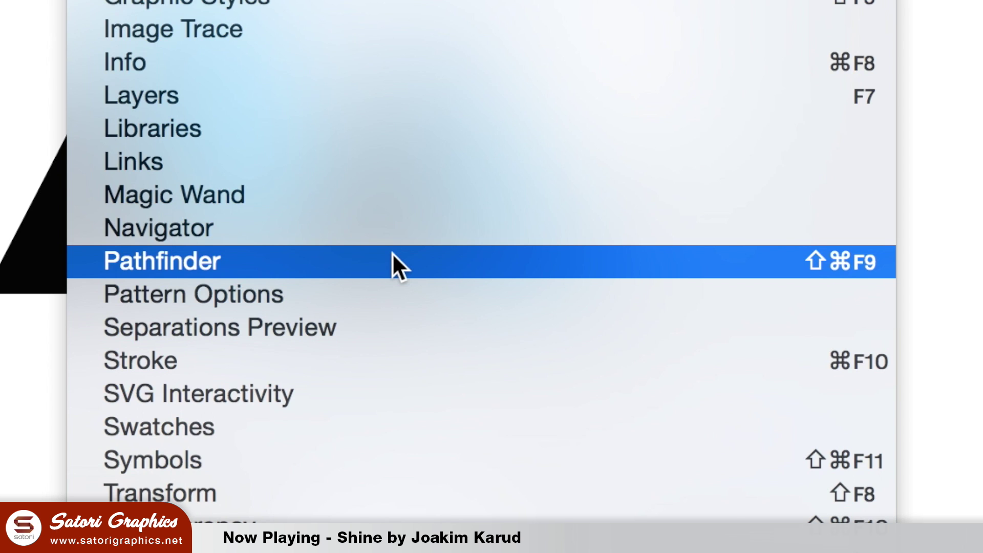
pyautogui.click(392, 256)
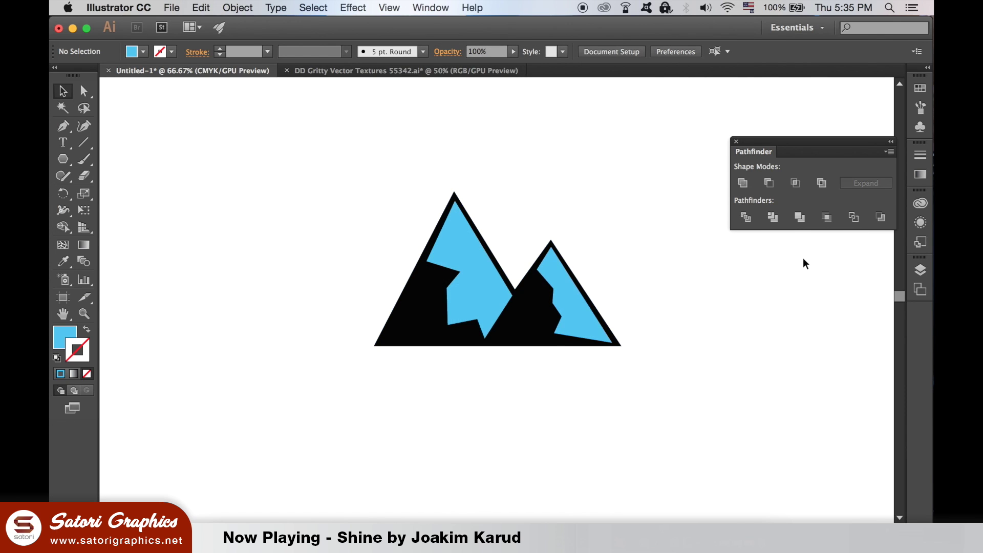
pyautogui.click(472, 274)
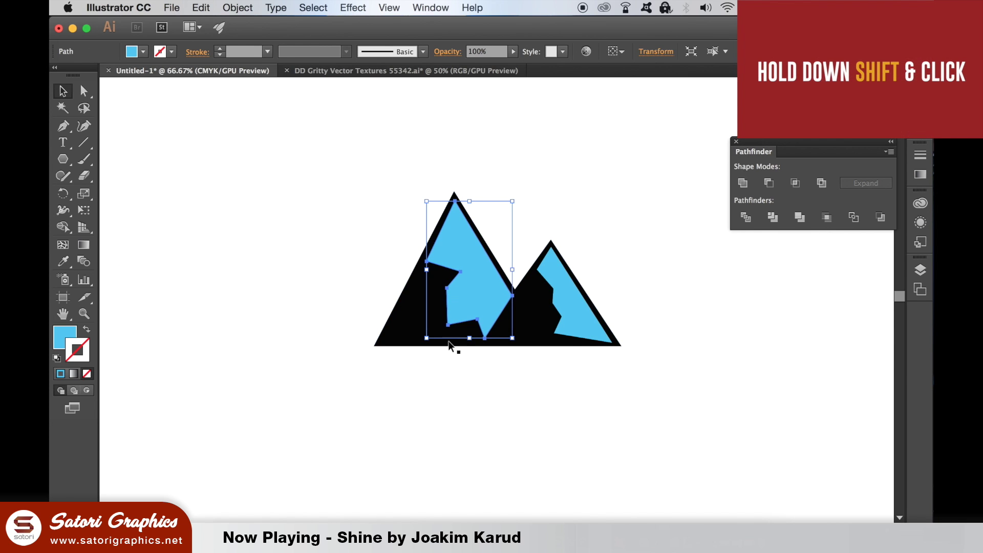
pyautogui.keyDown('shift'); pyautogui.click(574, 329); pyautogui.keyUp('shift')
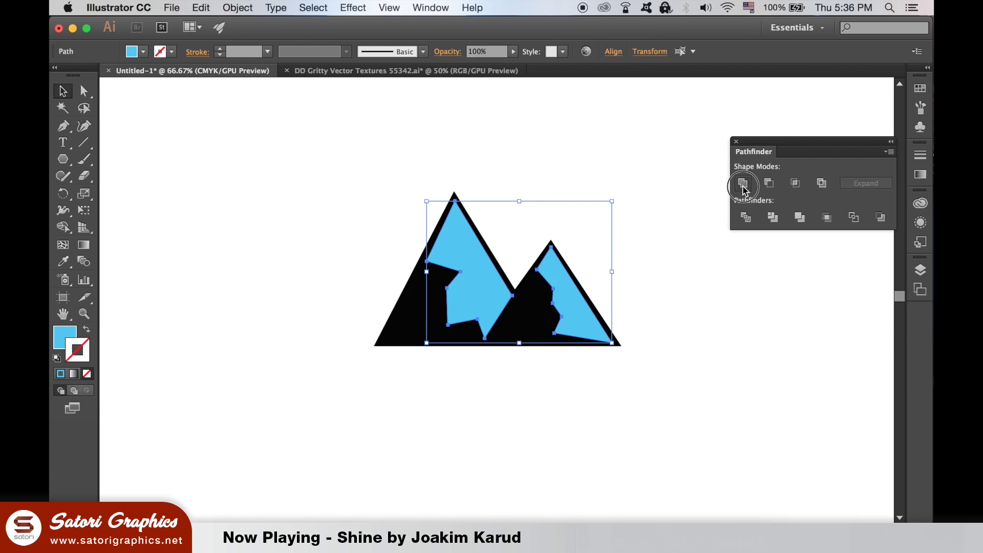
pyautogui.click(477, 258)
pyautogui.click(675, 373)
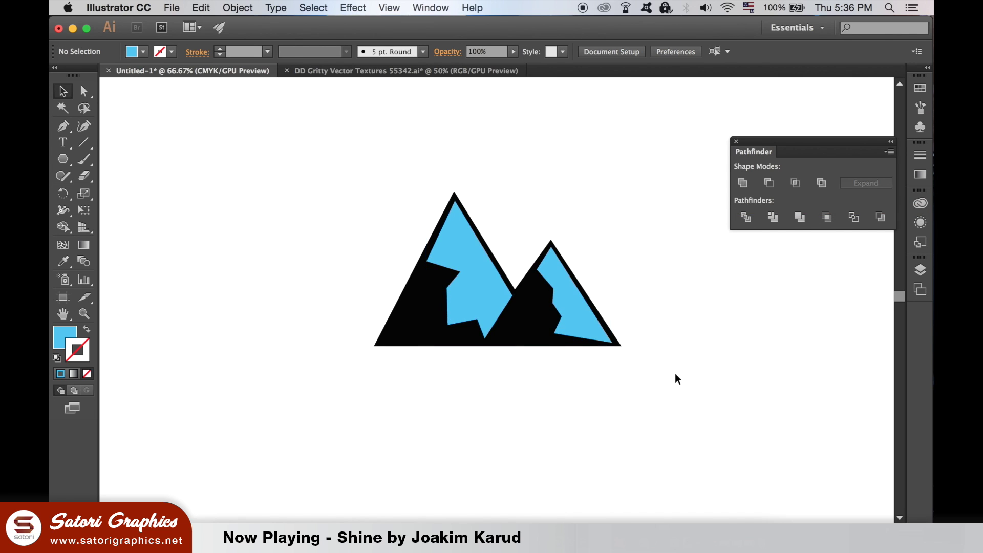
# Subtract the united blue highlights from the black mountain shape with Minus Front
pyautogui.click(584, 333)
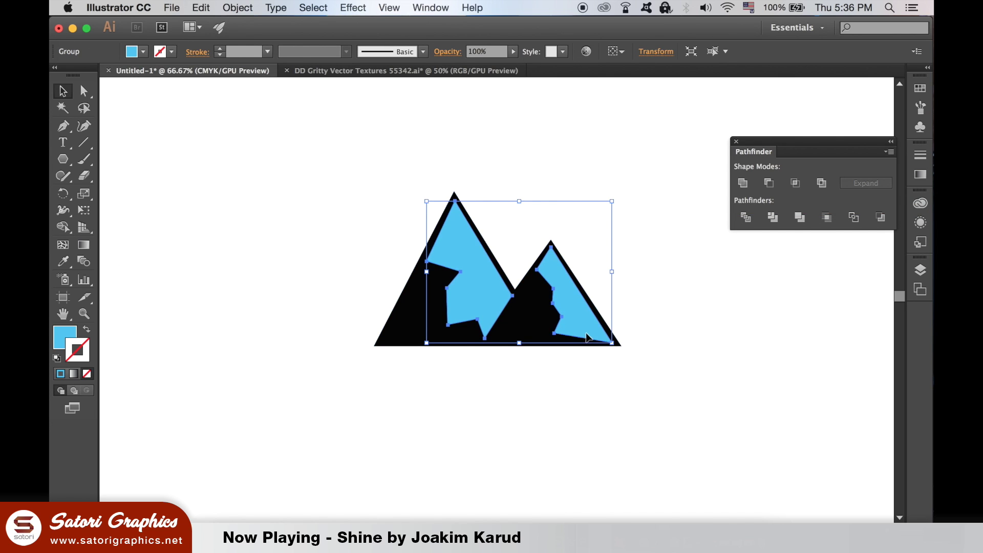
pyautogui.keyDown('shift'); pyautogui.click(386, 340); pyautogui.keyUp('shift')
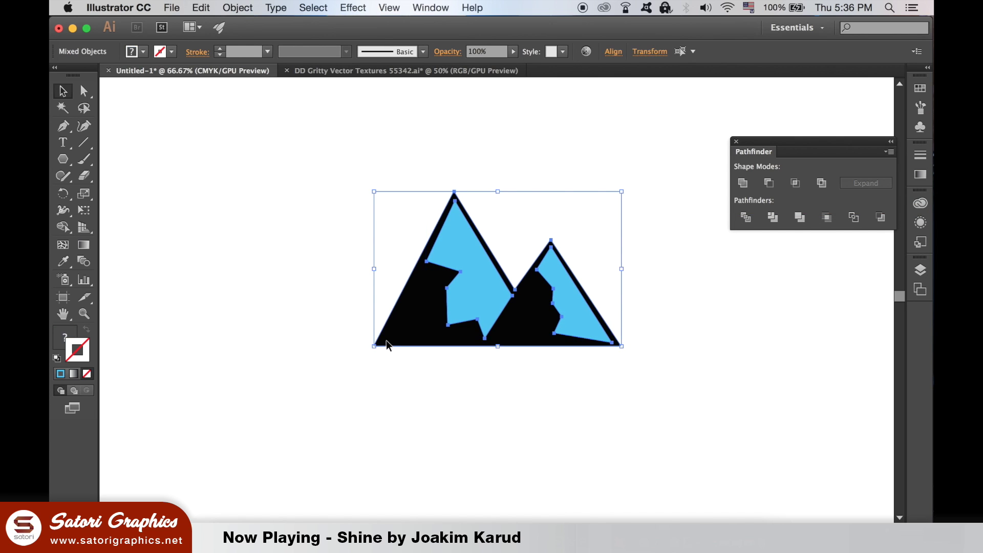
pyautogui.click(769, 186)
pyautogui.click(674, 269)
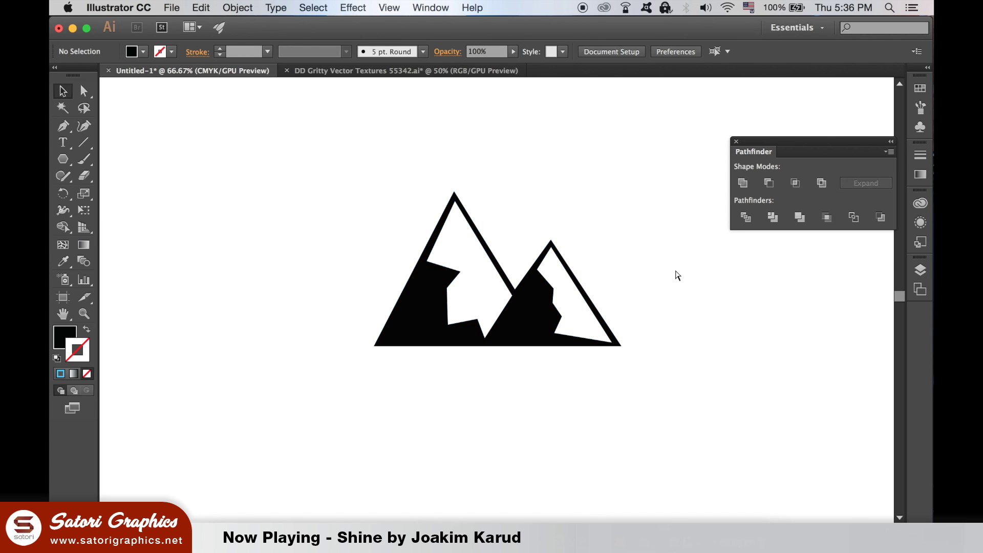
# Apply the Illustrator Stylize effect Round Corners to the cut-out mountain graphic to soften its points
pyautogui.press('super+minus')
pyautogui.press('super+minus')
pyautogui.press('super+minus')
pyautogui.moveTo(511, 304)
pyautogui.mouseDown()
pyautogui.moveTo(410, 311)
pyautogui.moveTo(497, 311)
pyautogui.mouseUp()
pyautogui.click(535, 309)
pyautogui.press('super+plus')
pyautogui.press('super+plus')
pyautogui.press('super+plus')
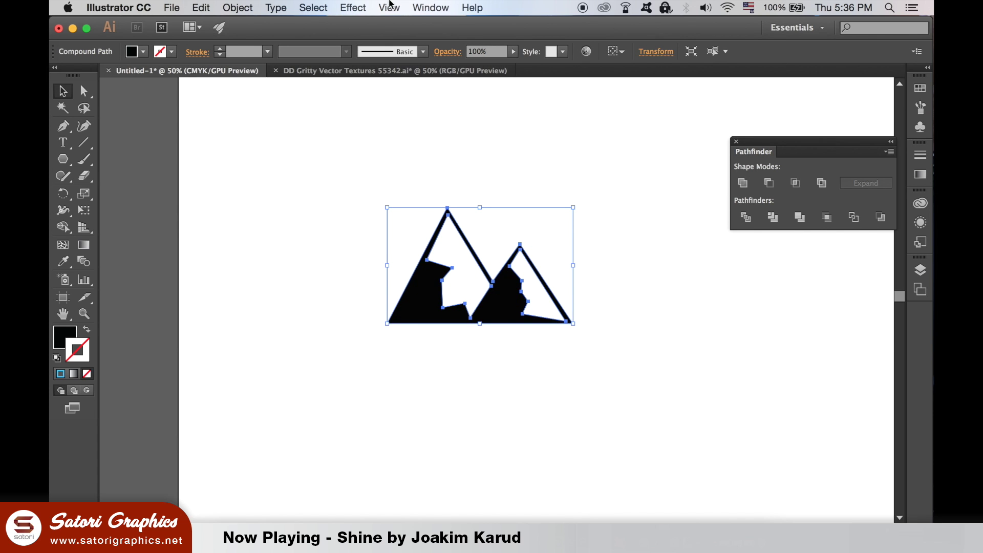
pyautogui.click(364, 7)
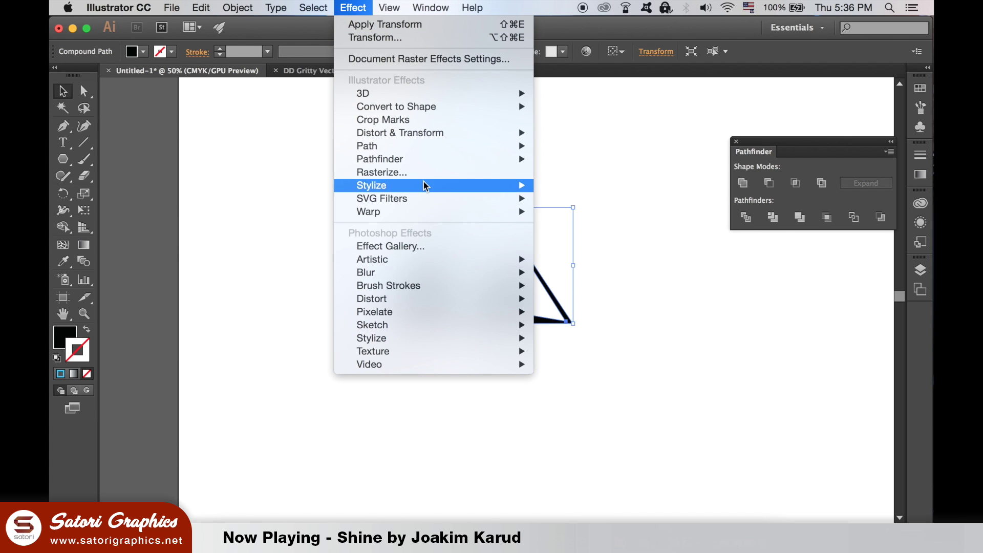
pyautogui.moveTo(424, 185)
pyautogui.click(607, 237)
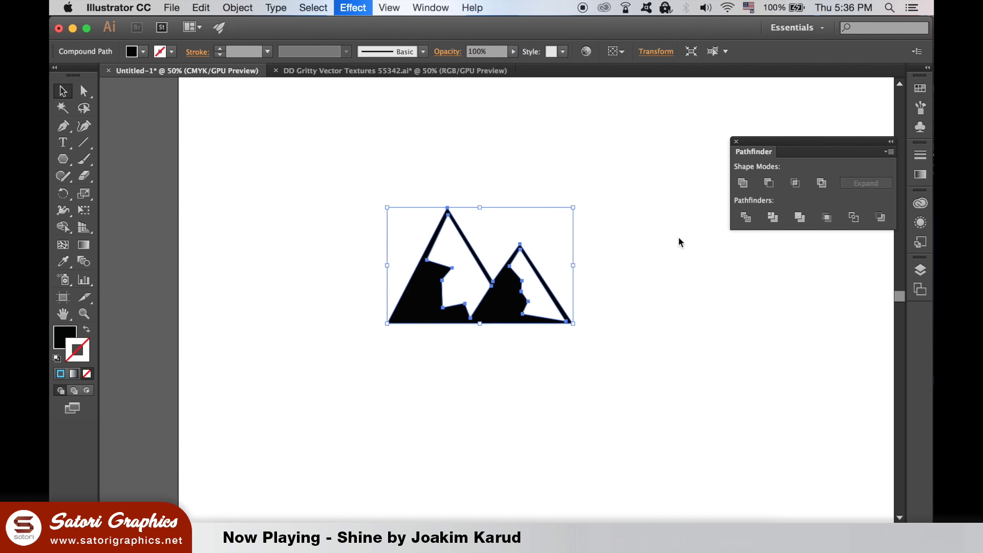
pyautogui.click(615, 281)
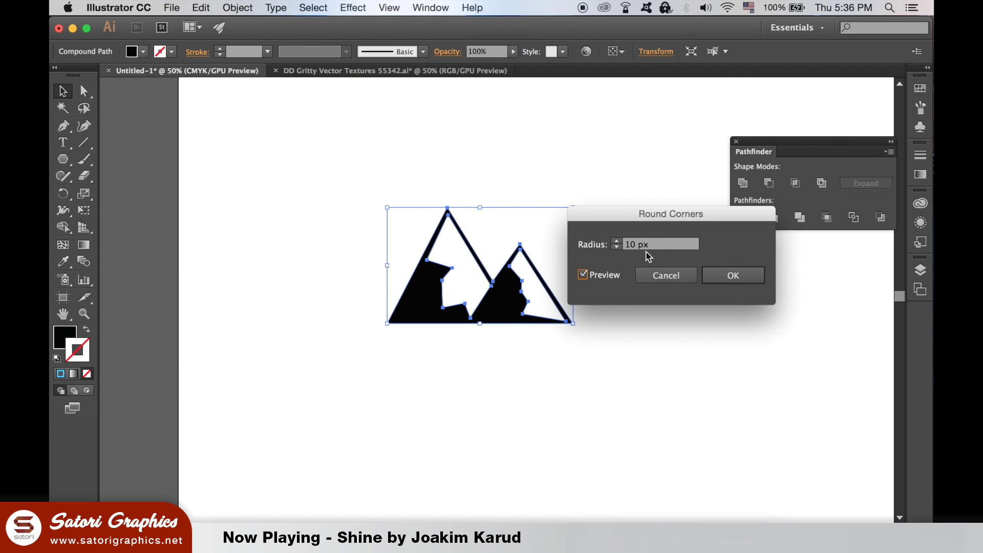
pyautogui.click(616, 243)
pyautogui.click(735, 277)
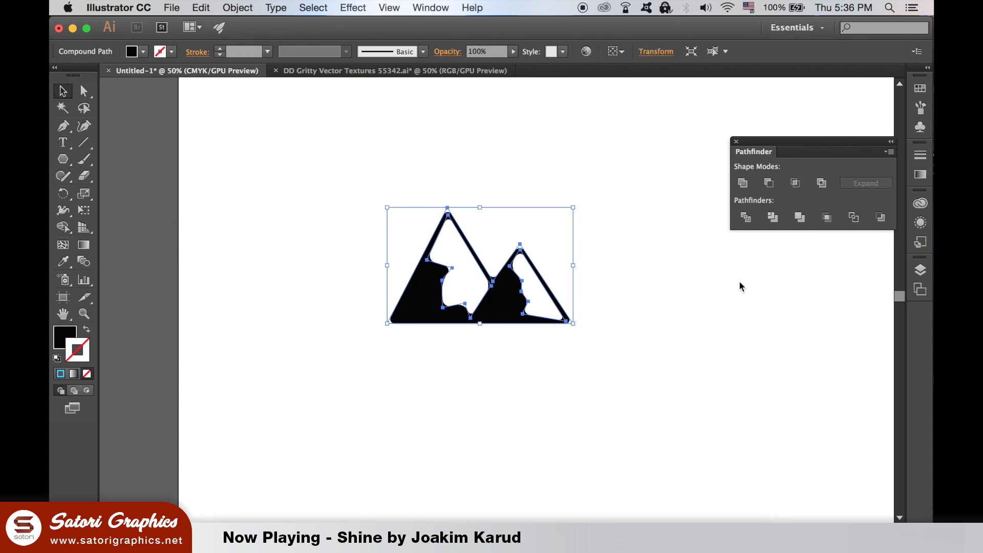
pyautogui.click(704, 357)
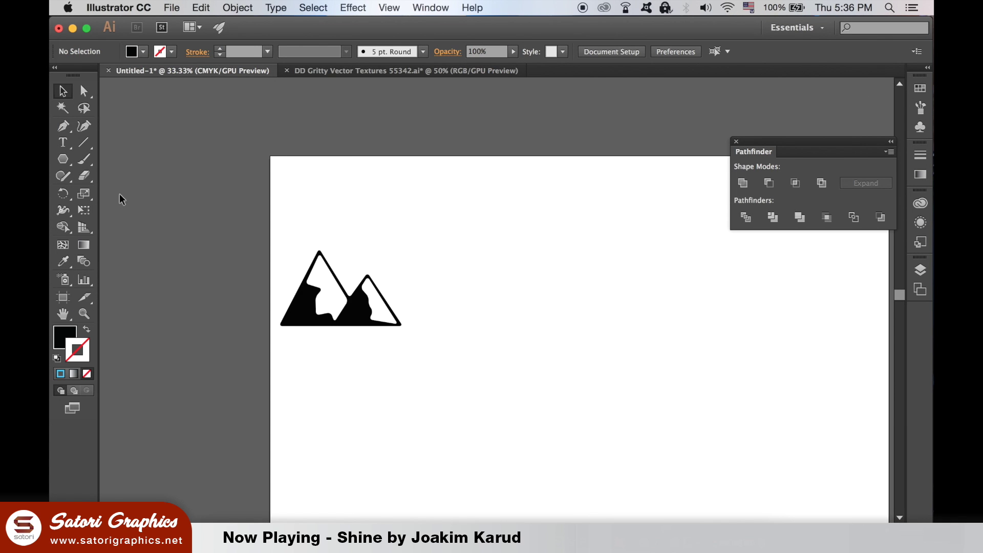
# Create a six-sided polygon with a 300 px radius on the empty artboard area beside the mountains
pyautogui.click(64, 162)
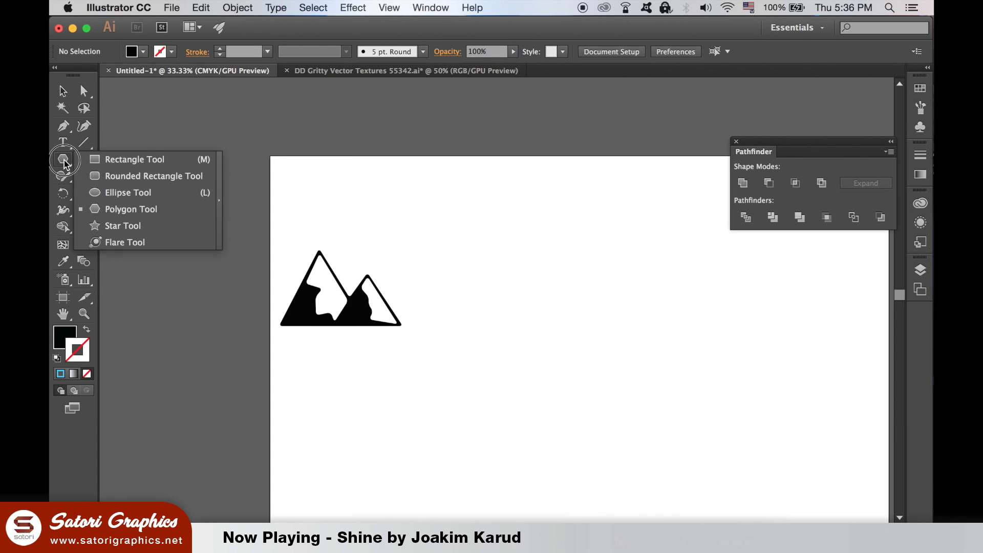
pyautogui.click(149, 212)
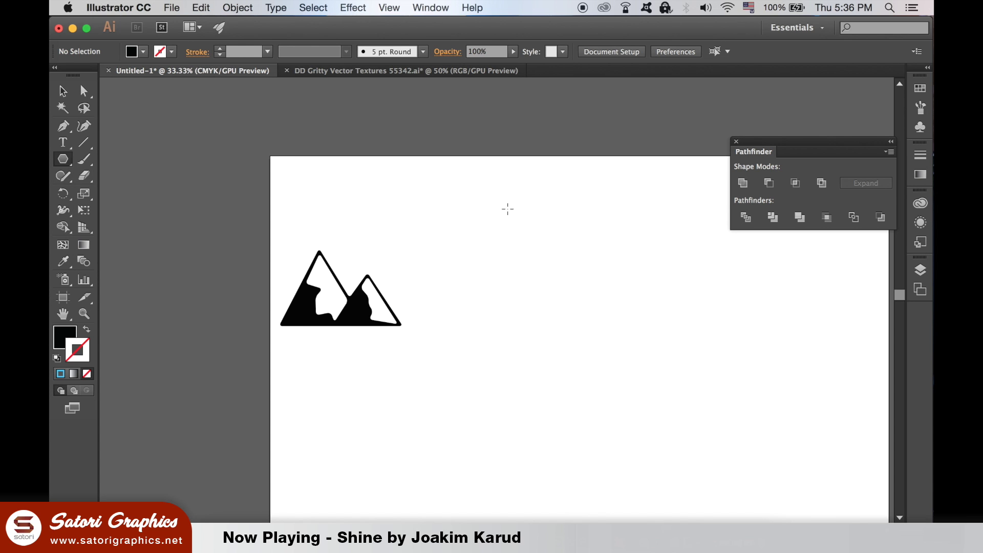
pyautogui.click(572, 226)
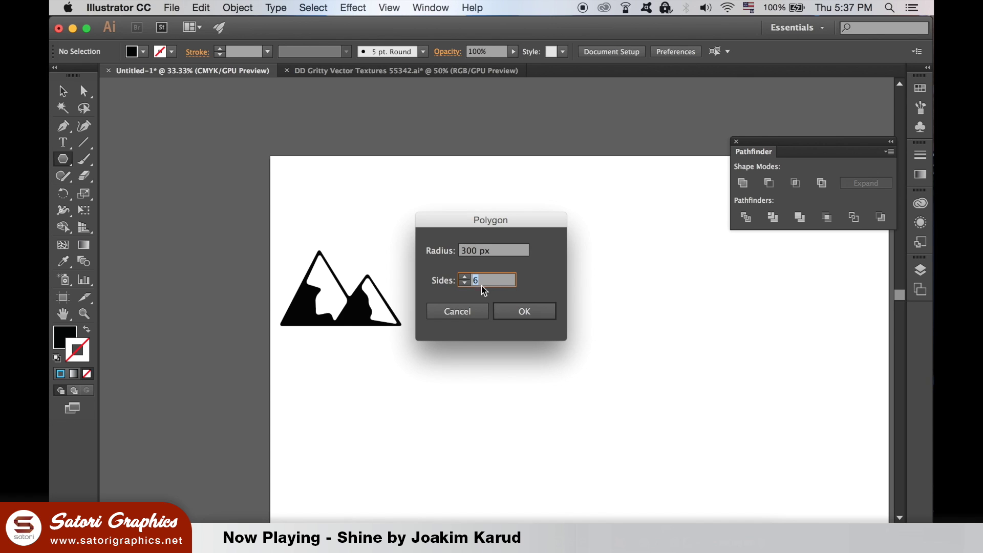
pyautogui.click(535, 315)
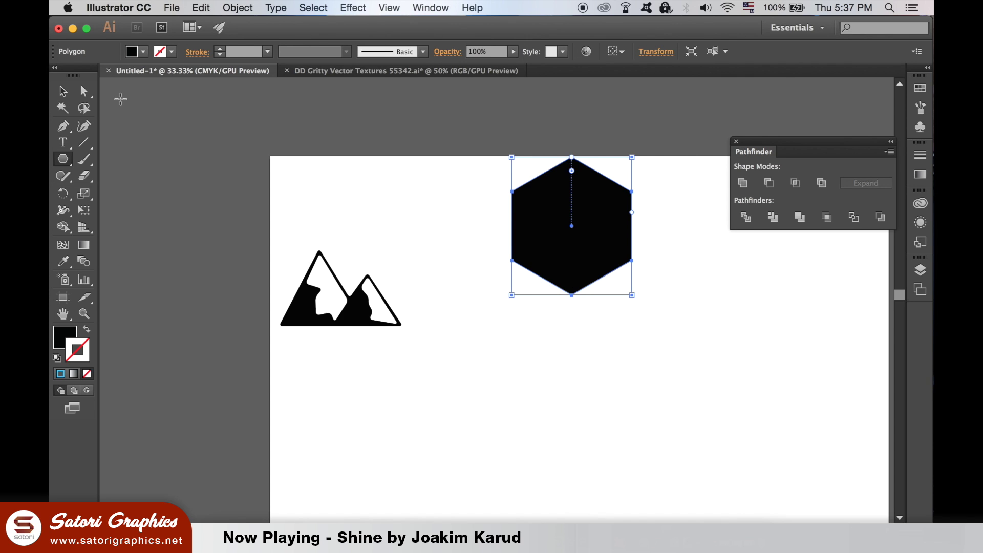
# Swap the hexagon's fill and stroke so it is only outlined, and move it down level with the mountains
pyautogui.click(61, 92)
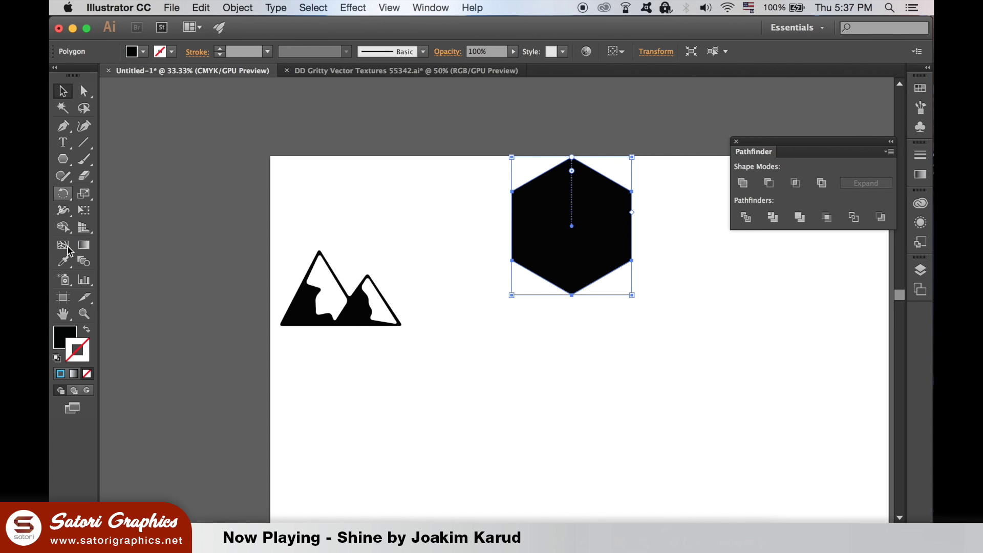
pyautogui.click(87, 331)
pyautogui.moveTo(591, 280); pyautogui.dragTo(560, 344)
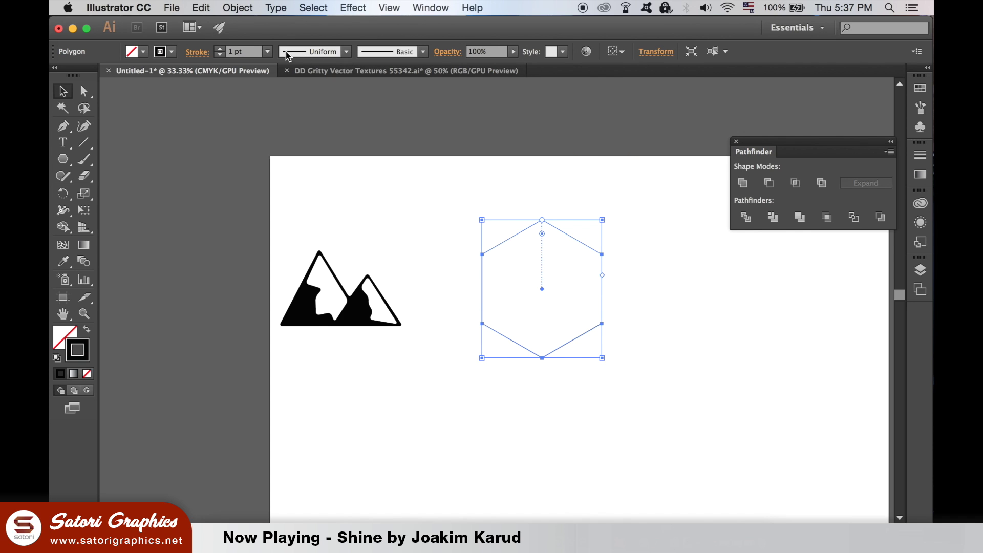
# Set the hexagon's stroke to 20 pt and scale it down slightly around its centre
pyautogui.click(267, 52)
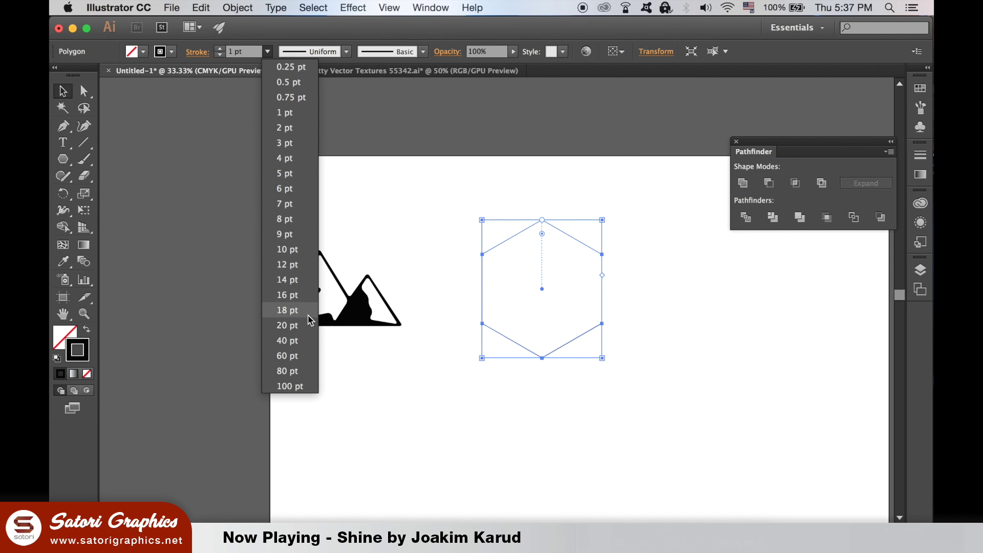
pyautogui.click(287, 325)
pyautogui.moveTo(603, 219); pyautogui.dragTo(589, 232)
pyautogui.click(660, 260)
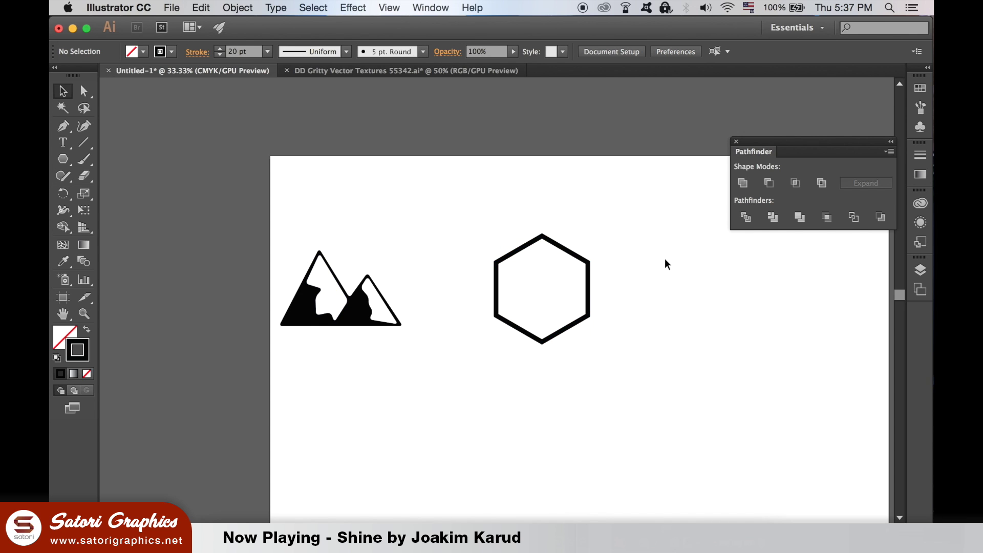
# Move the mountain graphic inside the hexagon and scale it to nearly fill the width between the side edges
pyautogui.moveTo(351, 314); pyautogui.dragTo(552, 308)
pyautogui.moveTo(603, 245); pyautogui.dragTo(548, 274)
pyautogui.press('super+equal')
pyautogui.press('super+equal')
pyautogui.moveTo(596, 201); pyautogui.dragTo(610, 186)
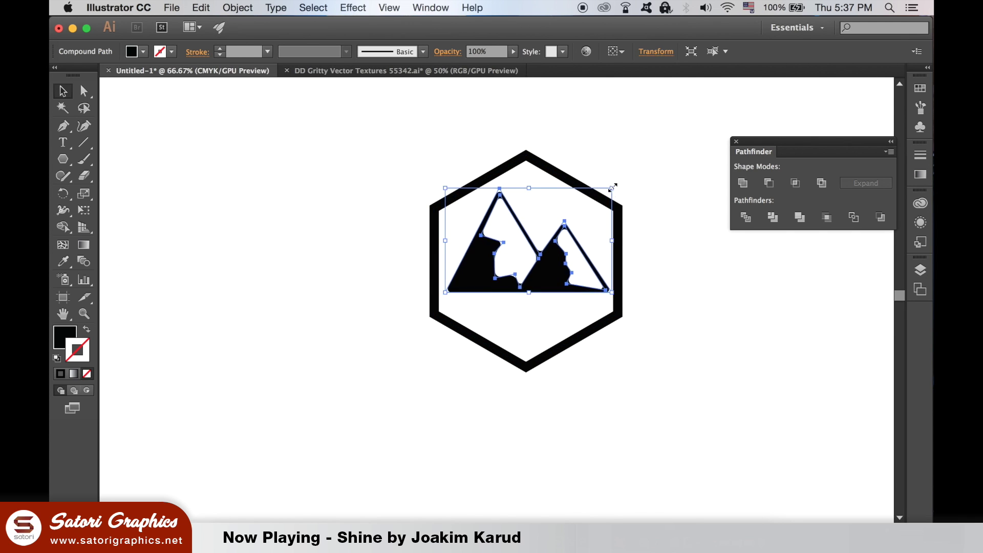
pyautogui.click(713, 281)
pyautogui.press('super+minus')
pyautogui.press('super+minus')
pyautogui.press('super+equal')
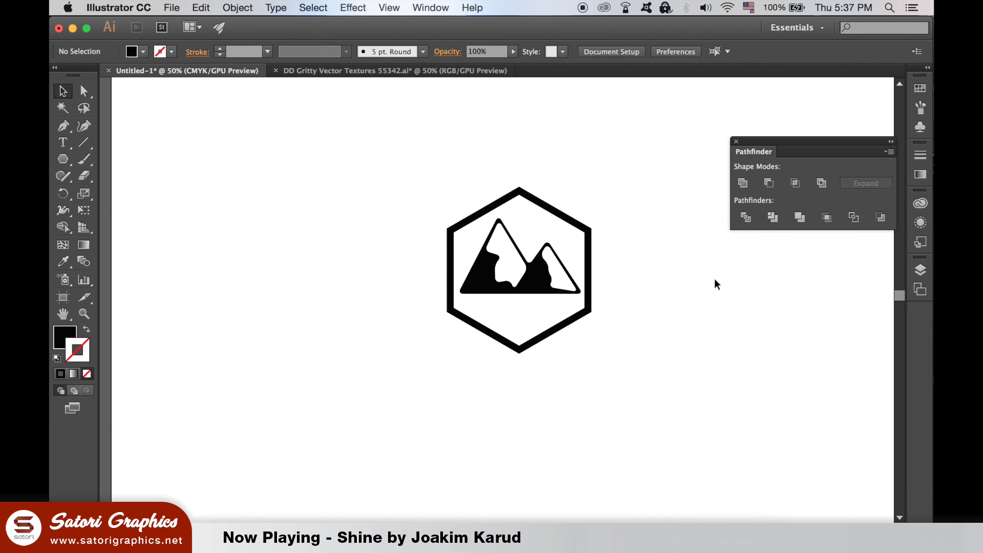
# Increase the hexagon's stroke weight to 25 pt
pyautogui.click(551, 332)
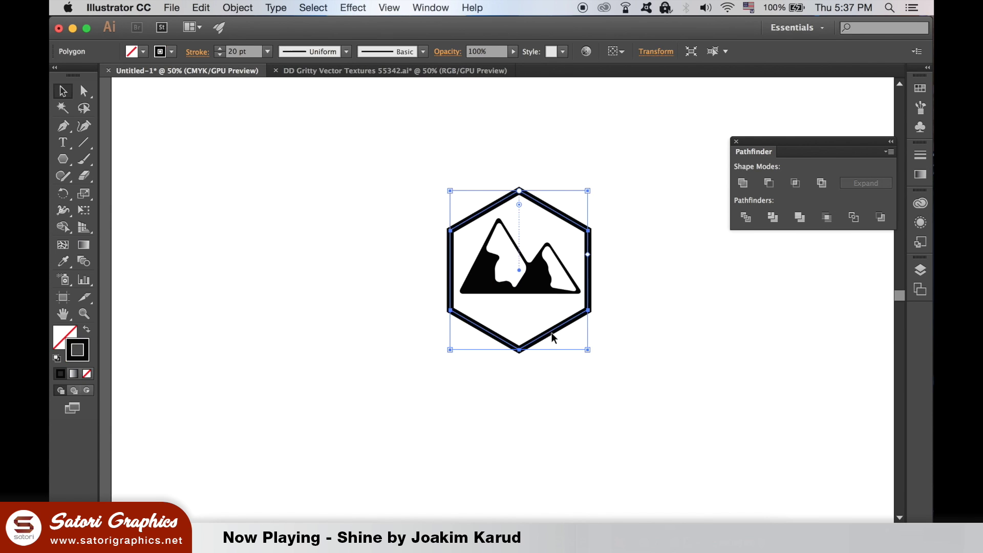
pyautogui.click(220, 48)
pyautogui.click(220, 48)
pyautogui.click(220, 49)
pyautogui.click(220, 48)
pyautogui.click(220, 49)
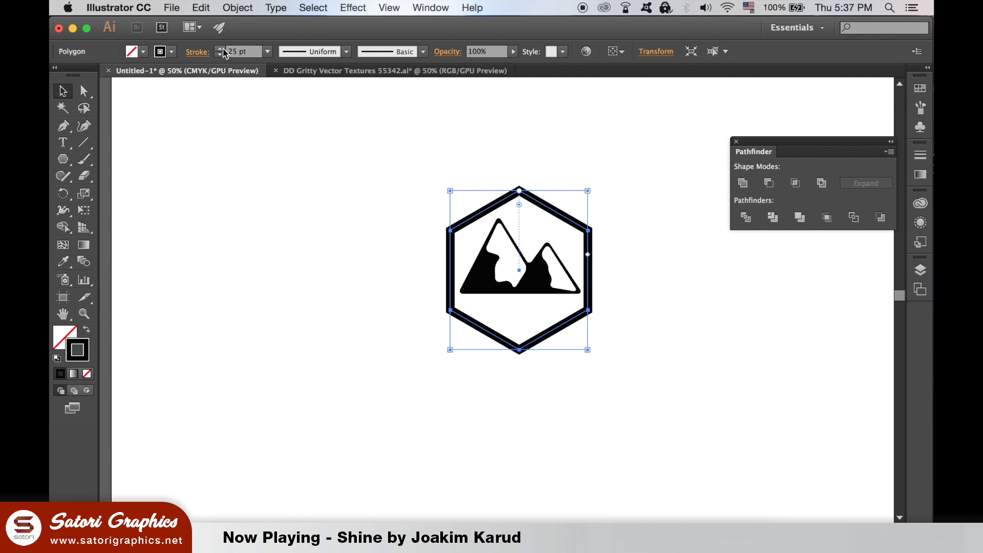
pyautogui.click(243, 130)
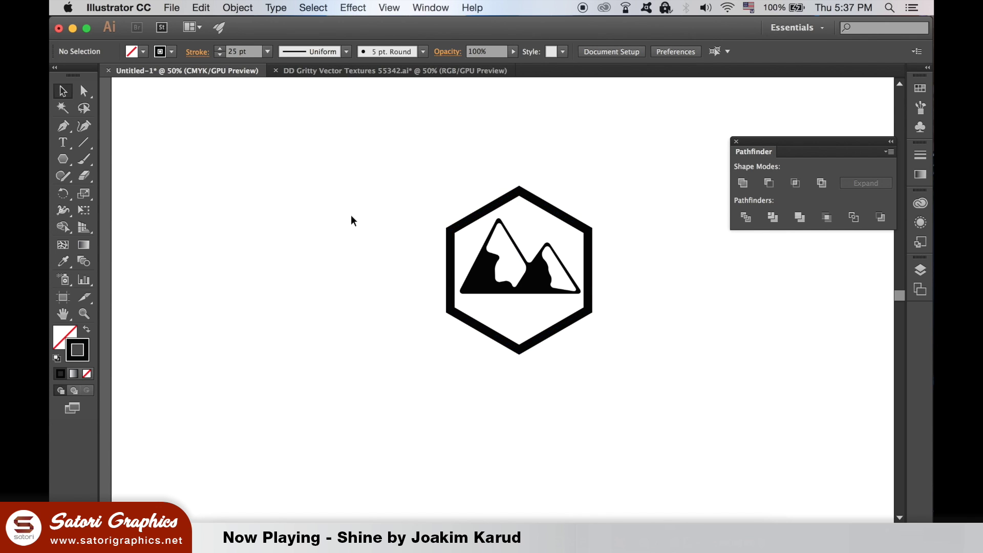
# Convert the hexagon's stroke into a filled shape with Outline Stroke
pyautogui.click(456, 259)
pyautogui.click(237, 7)
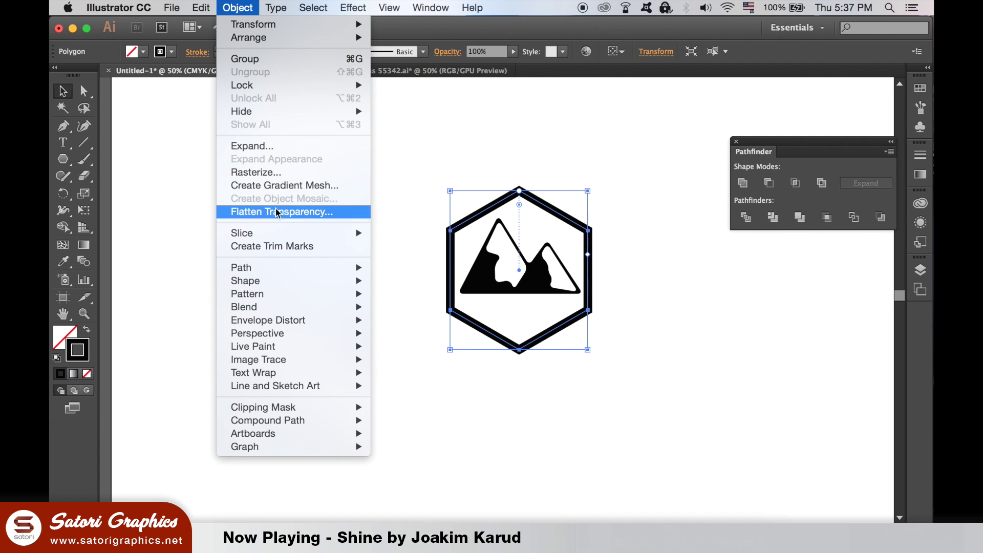
pyautogui.moveTo(296, 266)
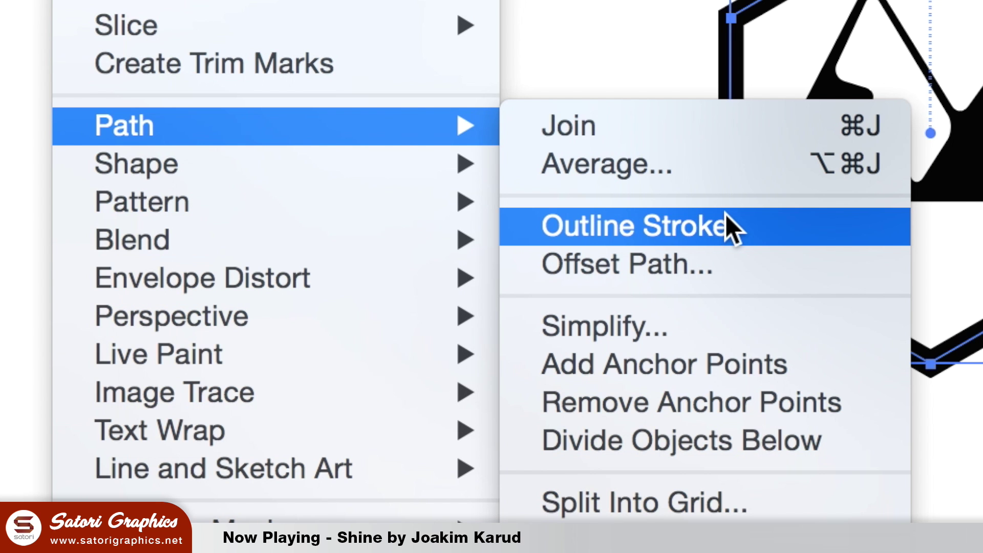
pyautogui.click(725, 220)
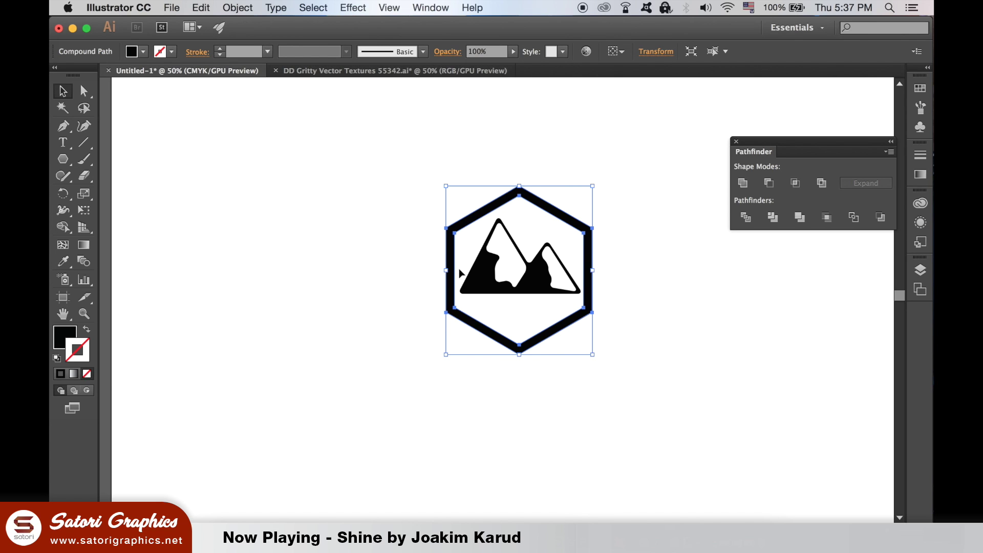
pyautogui.click(312, 280)
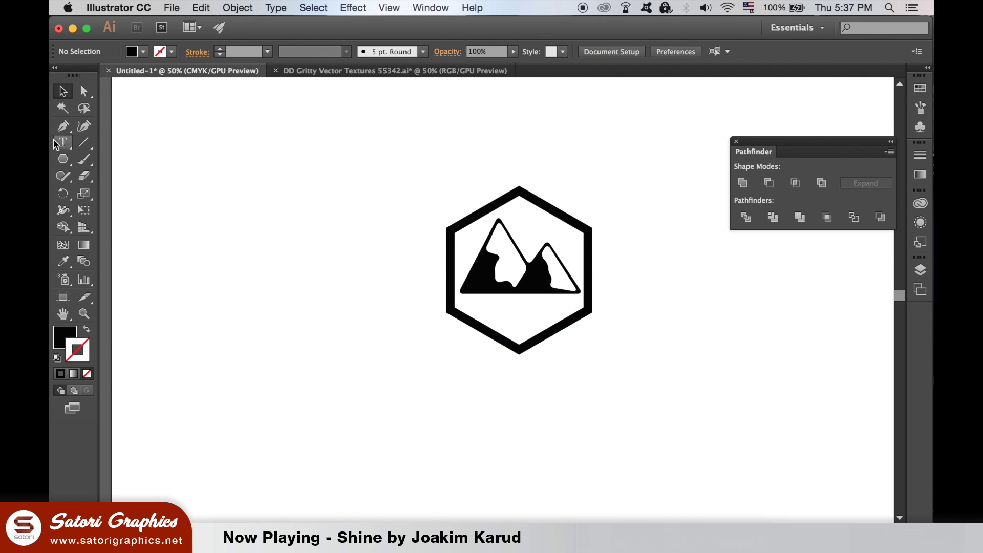
# Draw a filled black shape with the Pen tool covering the hexagon's lower area from the mountain base to the bottom corner
pyautogui.click(63, 125)
pyautogui.press('super+equal')
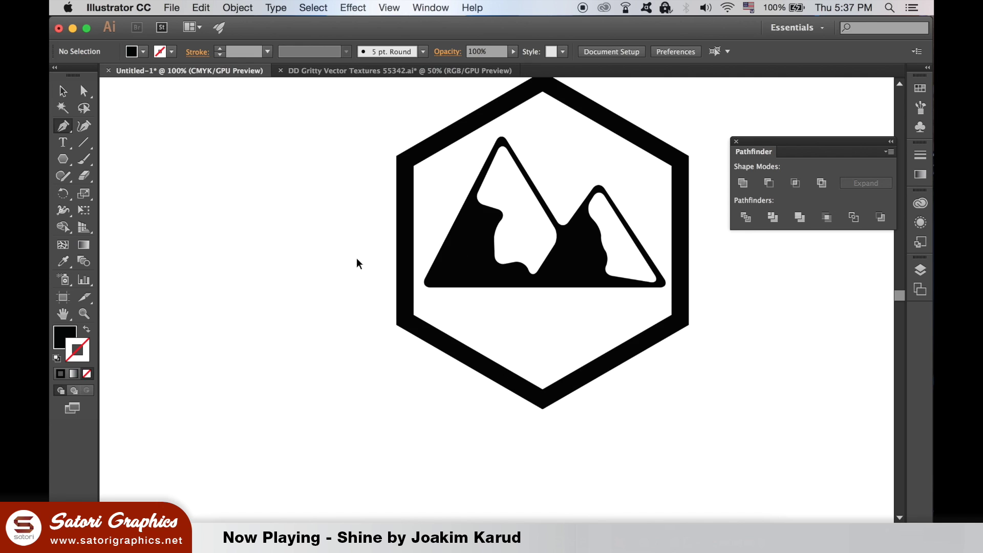
pyautogui.moveTo(401, 282); pyautogui.dragTo(572, 292)
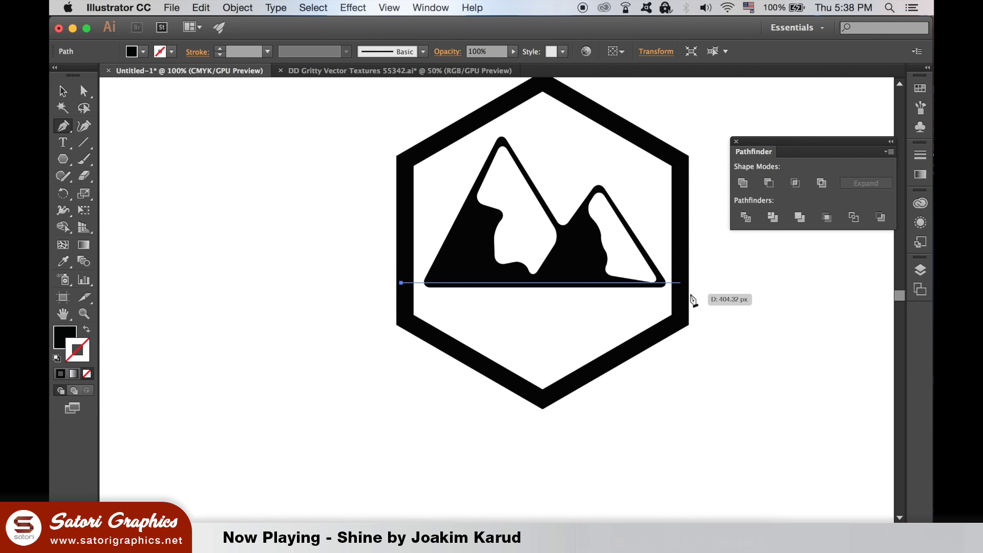
pyautogui.click(680, 283)
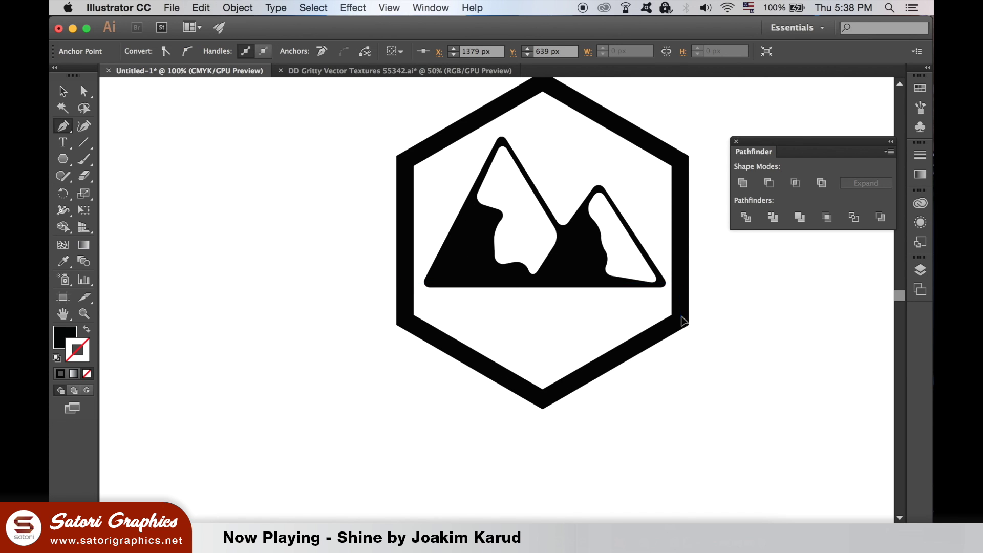
pyautogui.click(681, 316)
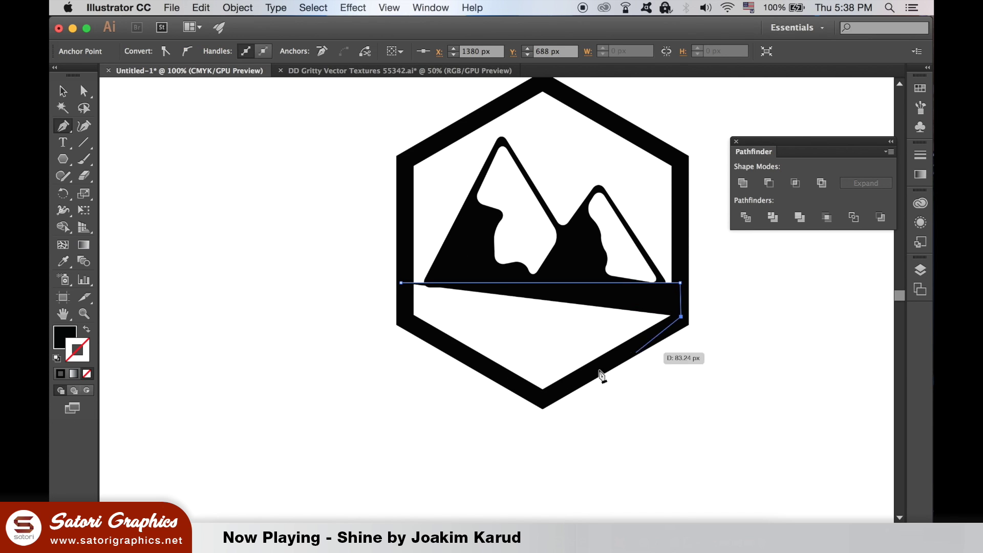
pyautogui.click(405, 320)
pyautogui.click(401, 283)
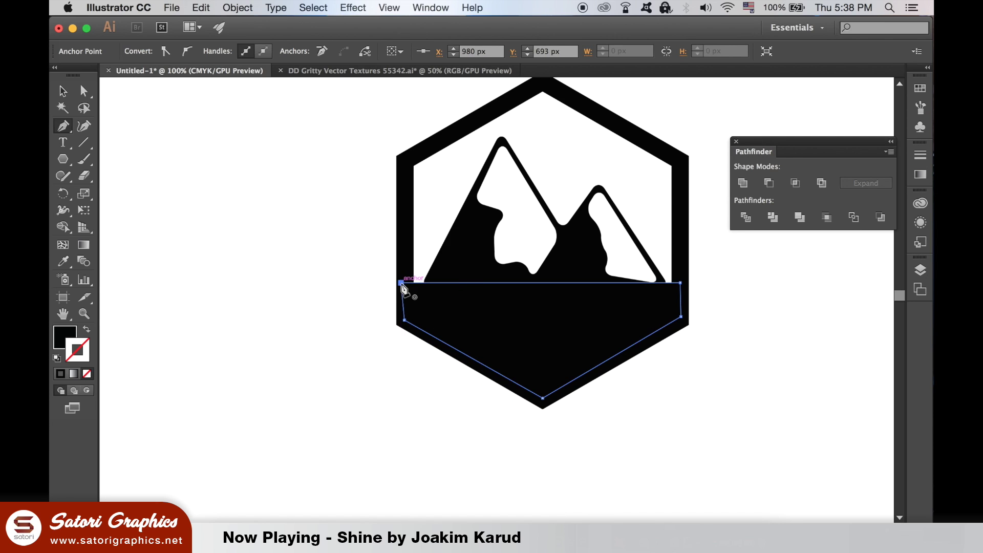
pyautogui.press('v')
pyautogui.click(254, 164)
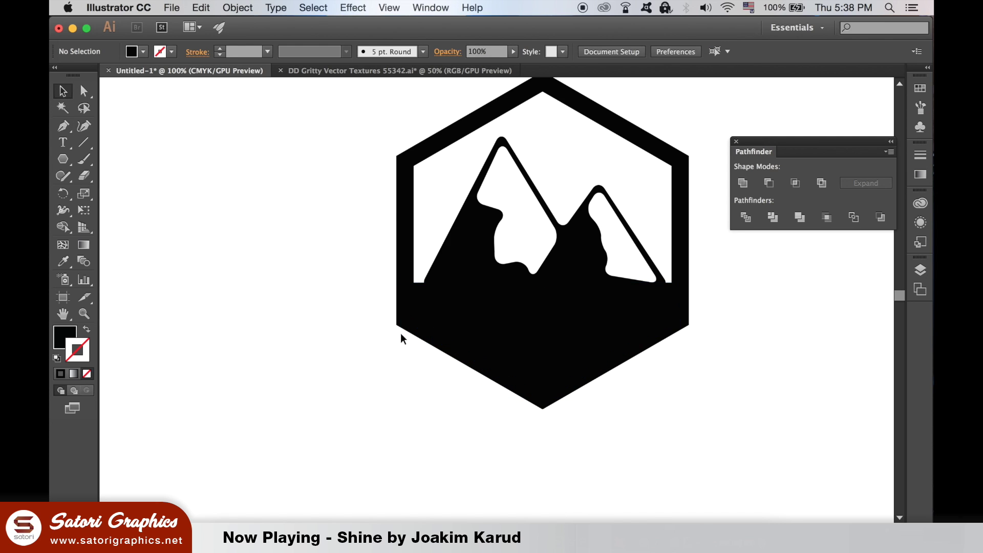
# Unite the lower filled shape with the hexagon frame
pyautogui.click(533, 323)
pyautogui.keyDown('shift'); pyautogui.click(404, 237); pyautogui.keyUp('shift')
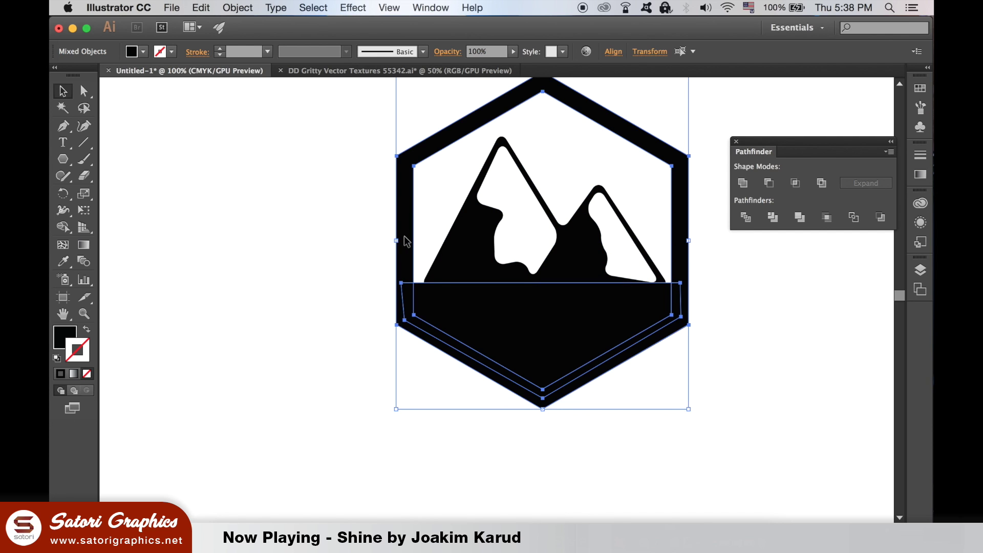
pyautogui.click(743, 183)
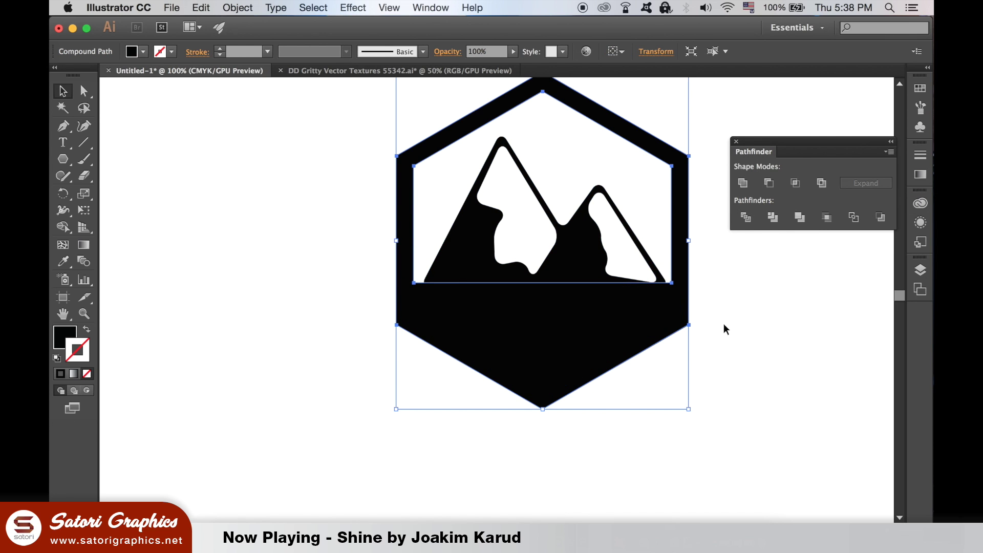
pyautogui.click(730, 354)
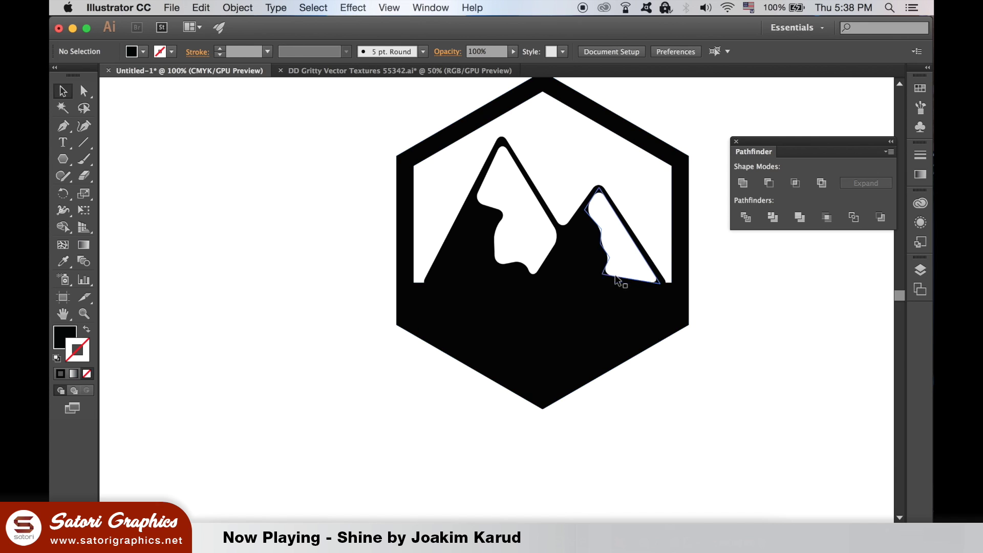
# Unite the mountain graphic with the hexagon badge into one compound shape
pyautogui.click(592, 264)
pyautogui.keyDown('shift'); pyautogui.click(585, 316); pyautogui.keyUp('shift')
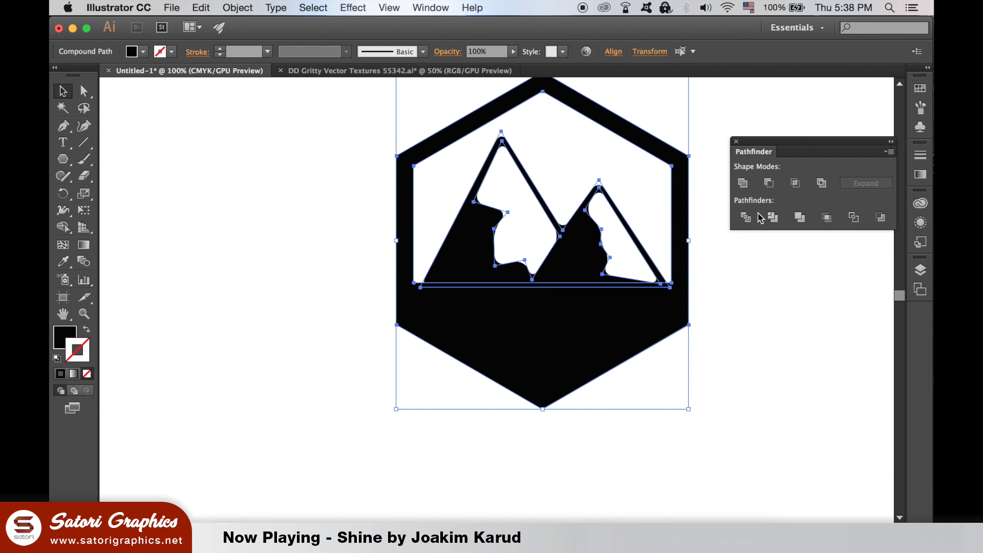
pyautogui.click(743, 183)
pyautogui.click(745, 390)
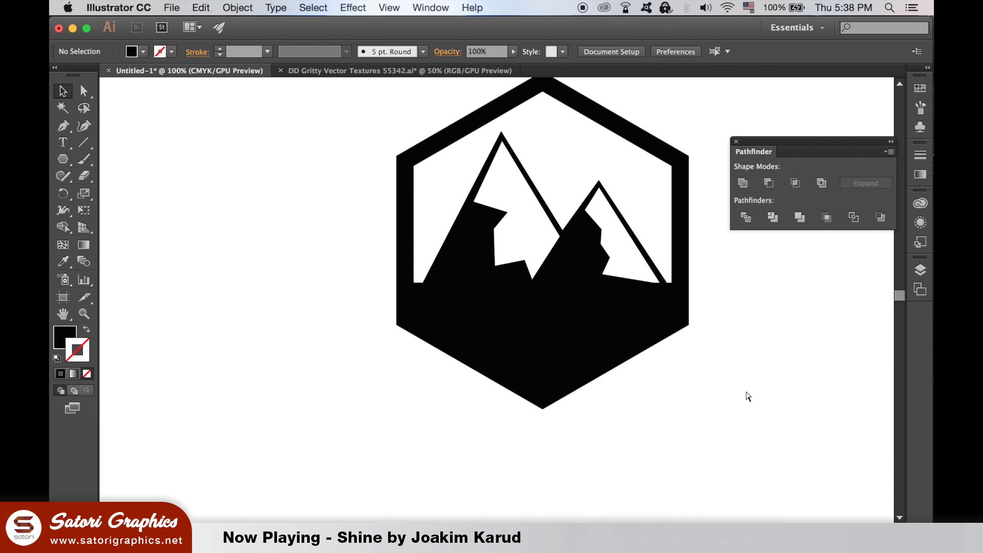
# Add the text SATORI in the Gobold font beside the badge and enlarge it well beyond its 12 pt size
pyautogui.press('super+minus')
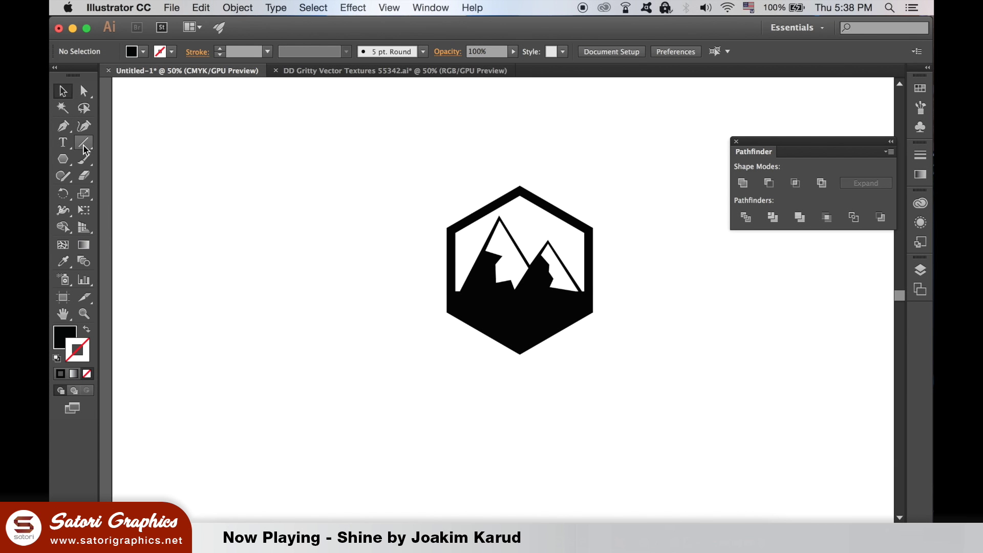
pyautogui.click(63, 142)
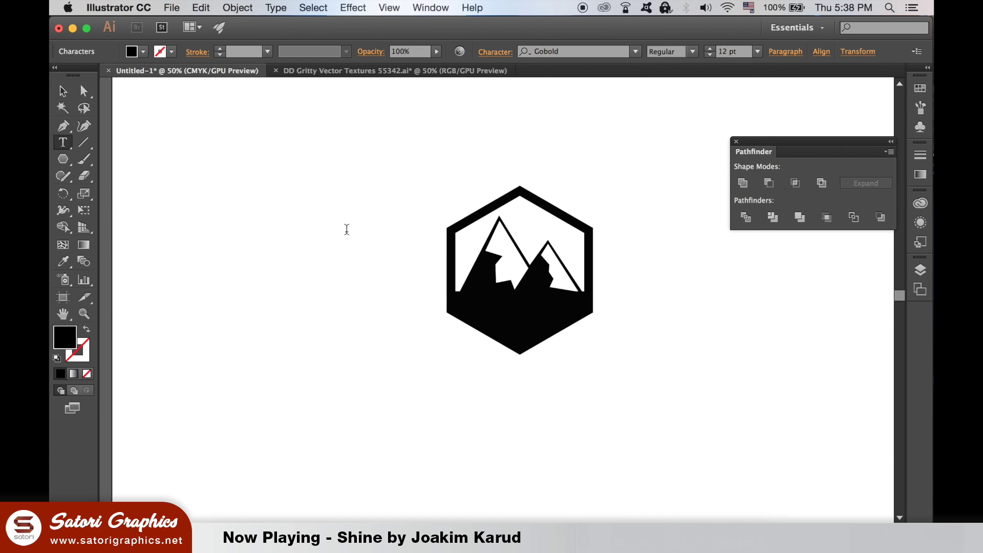
pyautogui.click(563, 51)
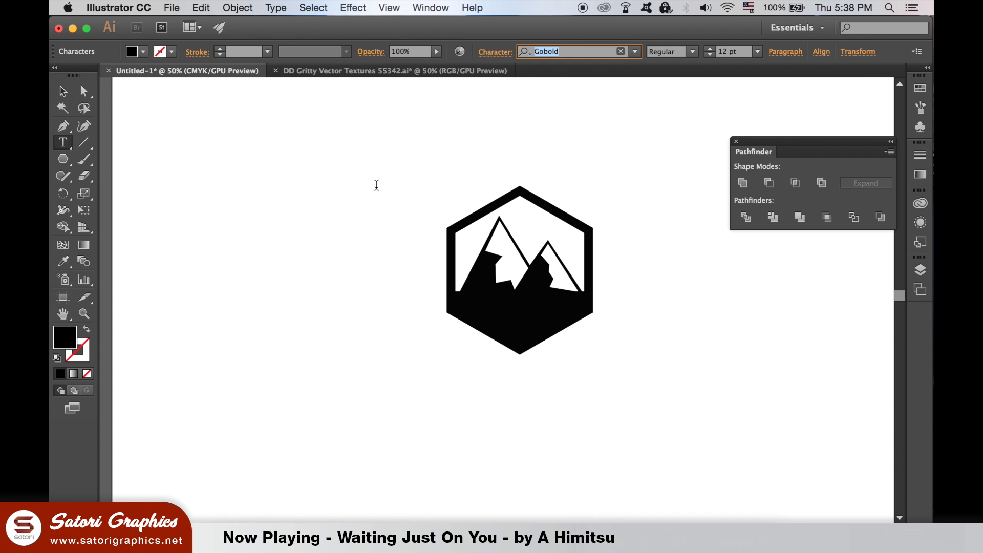
pyautogui.press('Return')
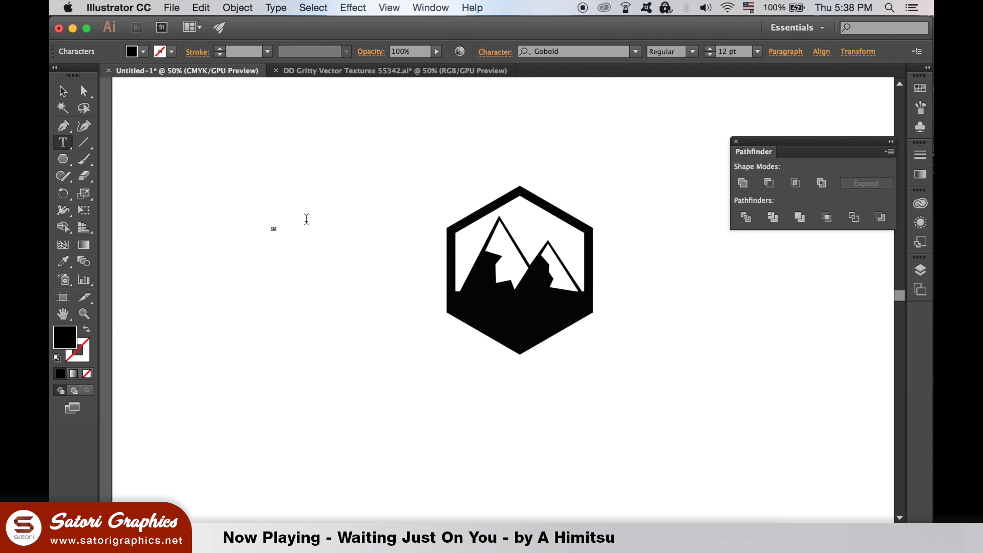
pyautogui.press('Escape')
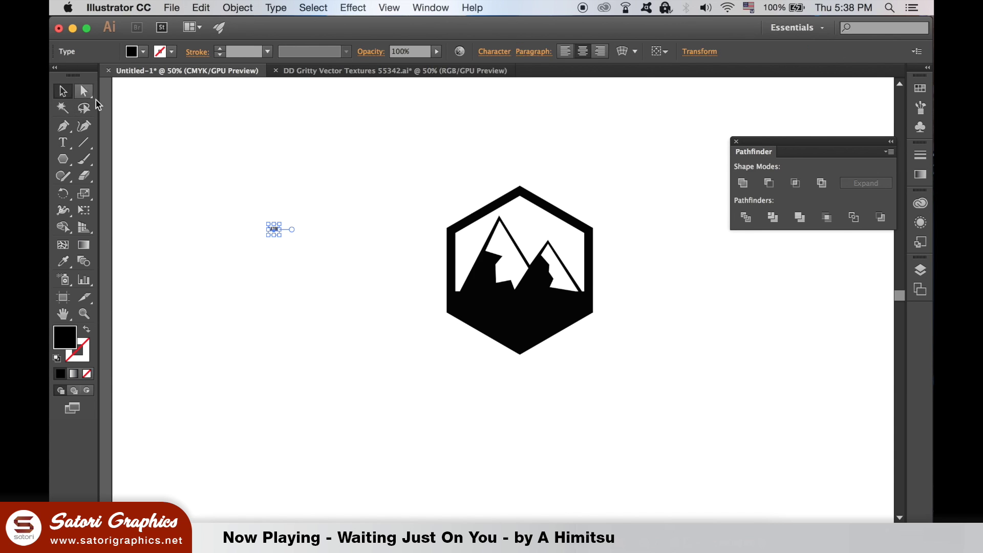
pyautogui.moveTo(283, 223); pyautogui.dragTo(422, 179)
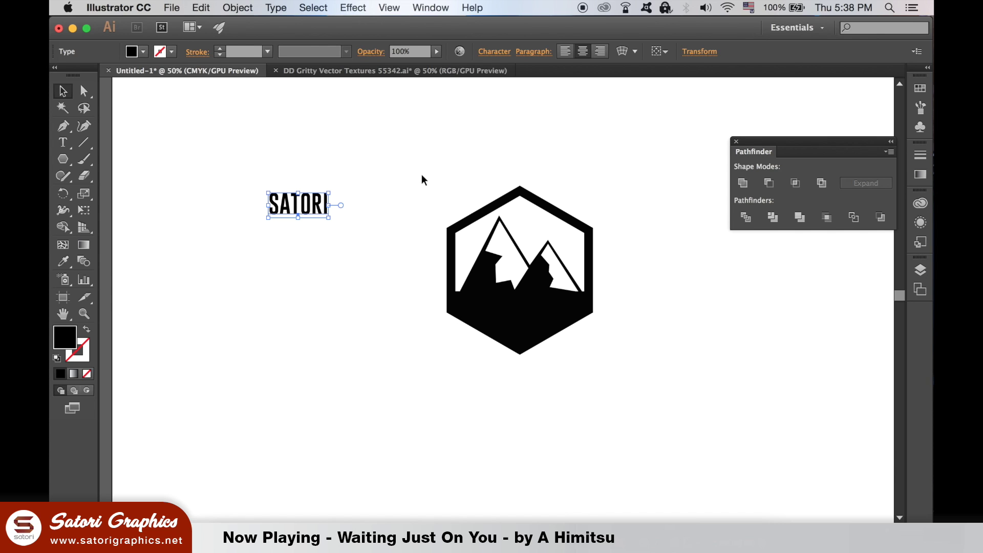
# Sample white as the SATORI text's fill and position the text, slightly enlarged, centrally in the badge's lower black area
pyautogui.click(63, 262)
pyautogui.click(113, 112)
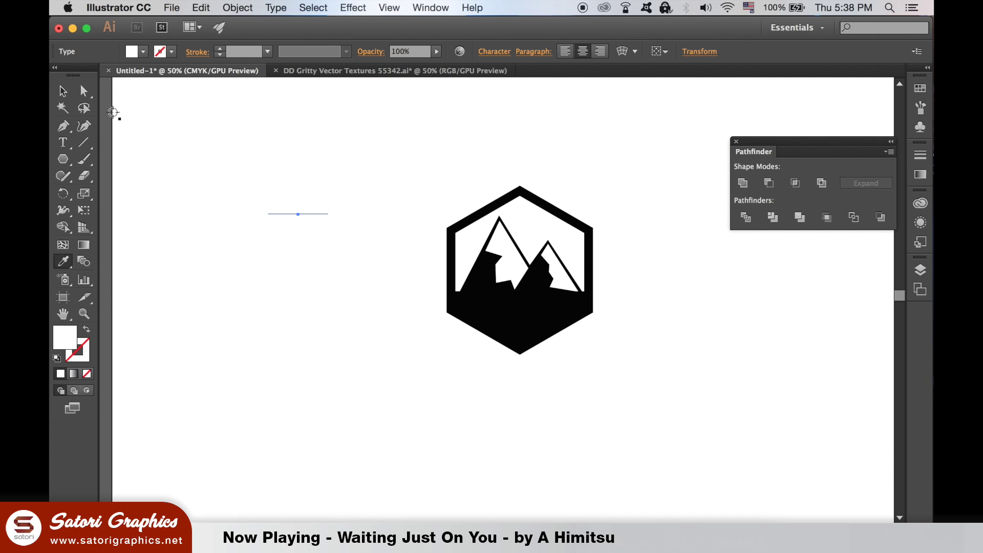
pyautogui.click(64, 91)
pyautogui.moveTo(310, 210); pyautogui.dragTo(570, 299)
pyautogui.press('Up')
pyautogui.press('Up')
pyautogui.press('Up')
pyautogui.press('Up')
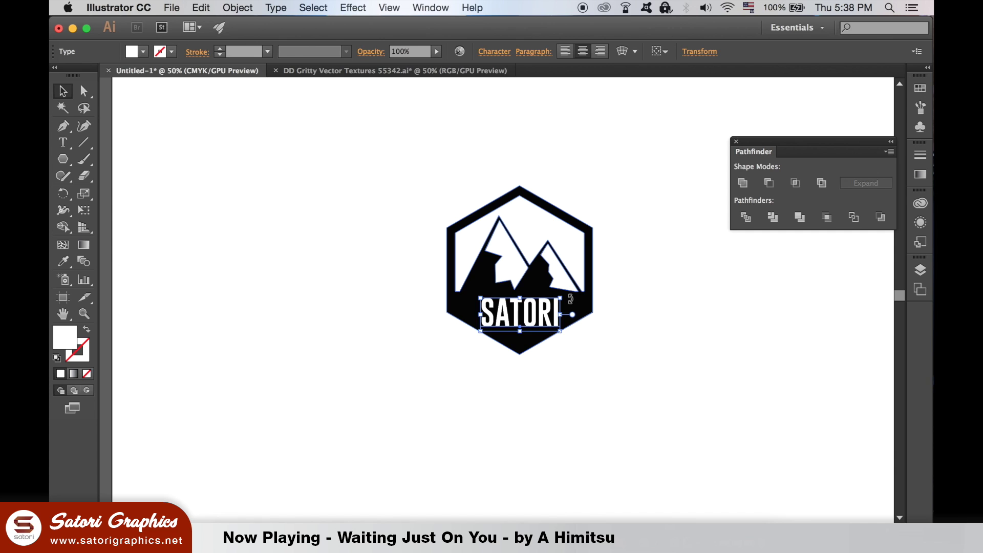
pyautogui.click(612, 371)
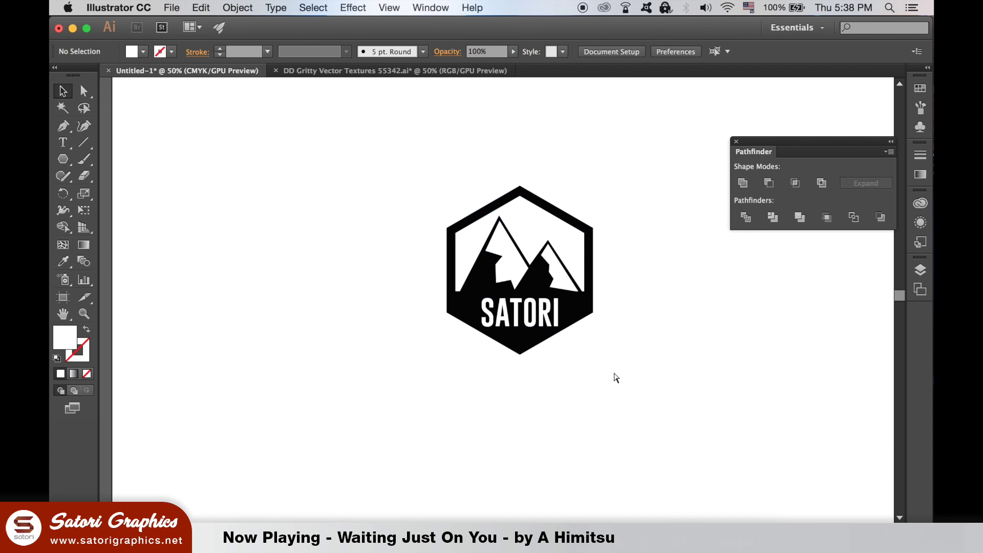
# Draw a white five-pointed star with the Star tool on the blank canvas beside the badge
pyautogui.press('super+minus')
pyautogui.press('super+equal')
pyautogui.press('super+equal')
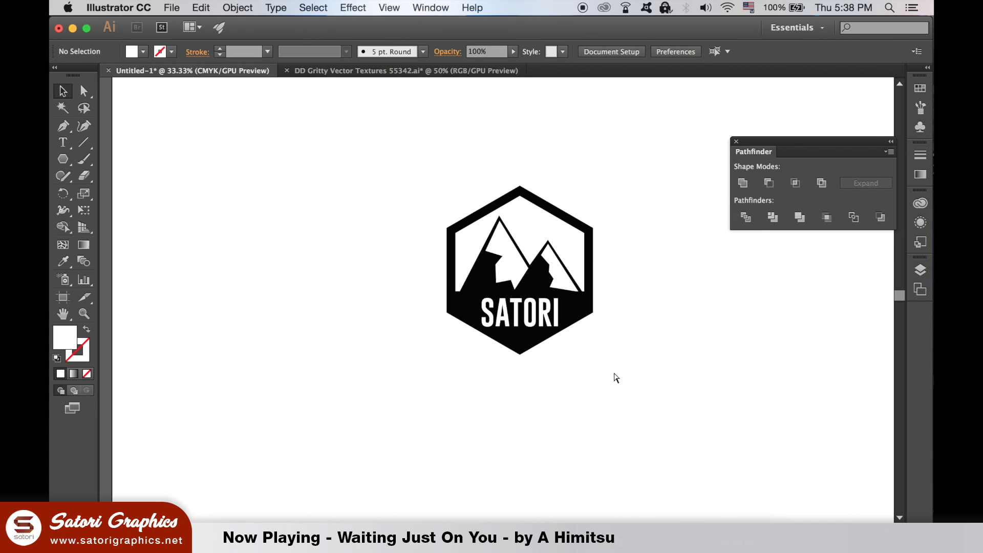
pyautogui.press('super+equal')
pyautogui.press('super+equal')
pyautogui.press('super+equal')
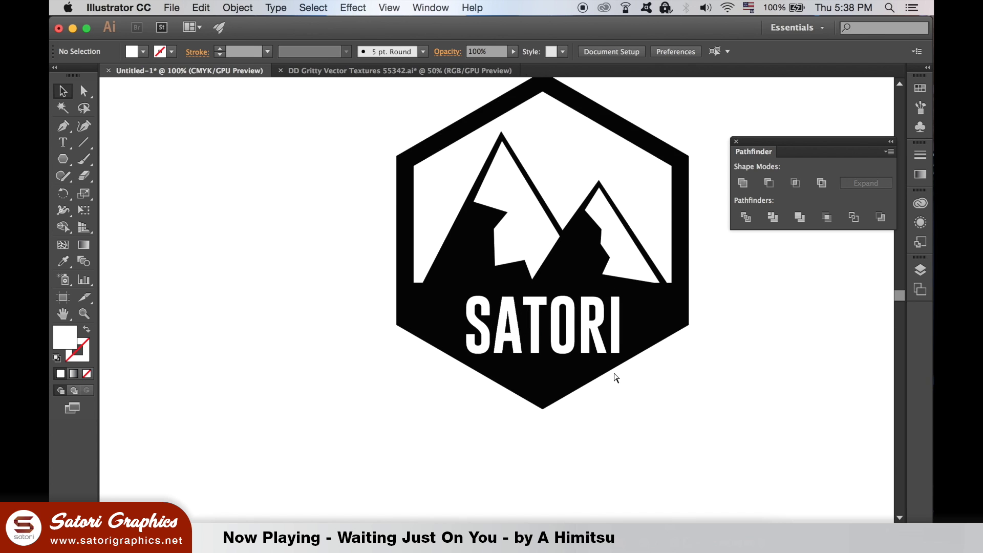
pyautogui.moveTo(64, 160); pyautogui.dragTo(135, 224)
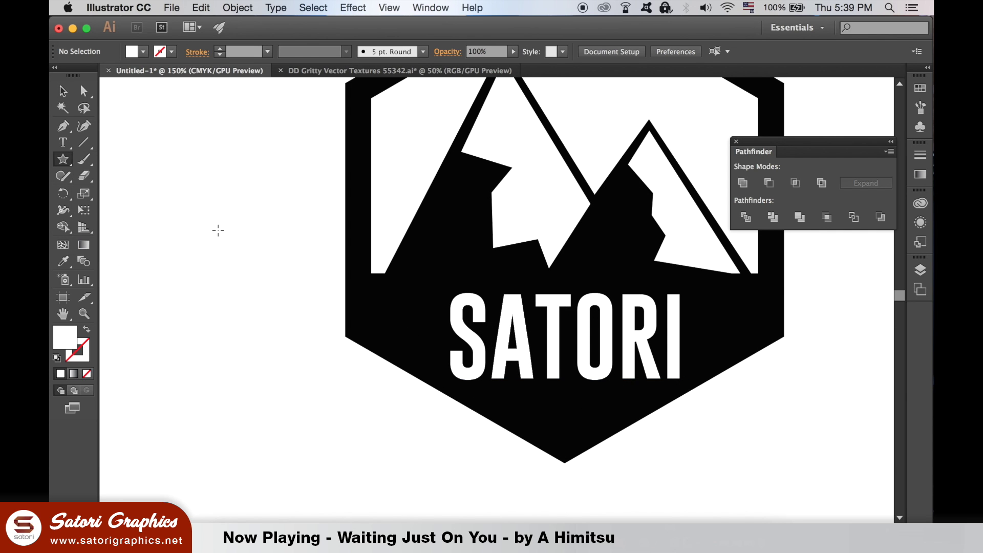
pyautogui.click(218, 230)
pyautogui.click(546, 312)
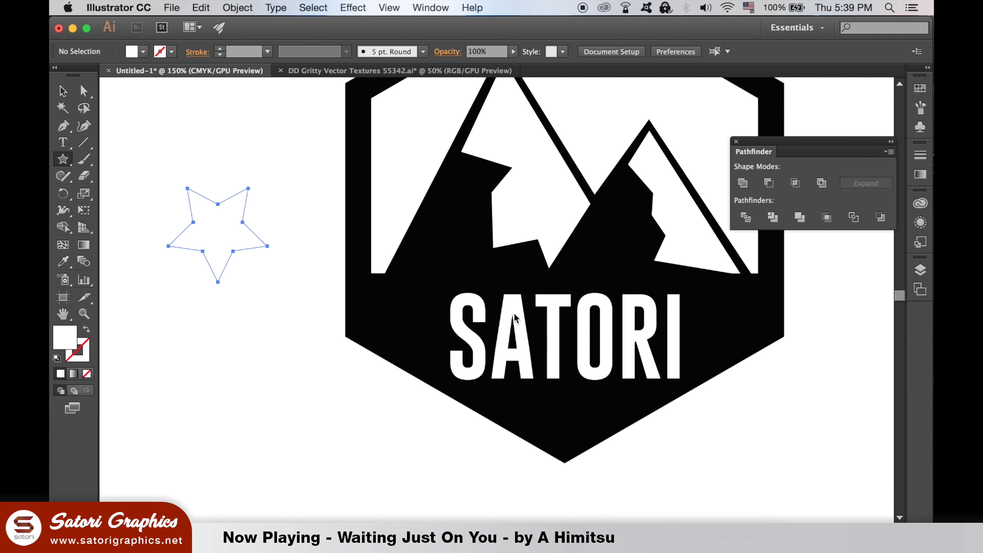
# Rotate the star upright with a horizontal ruler guide as reference, then place it at reduced size before the S of SATORI
pyautogui.press('v')
pyautogui.moveTo(271, 183); pyautogui.dragTo(219, 234)
pyautogui.hotkey('ctrl', 'r')
pyautogui.moveTo(222, 83); pyautogui.dragTo(226, 262)
pyautogui.moveTo(175, 235); pyautogui.dragTo(405, 313)
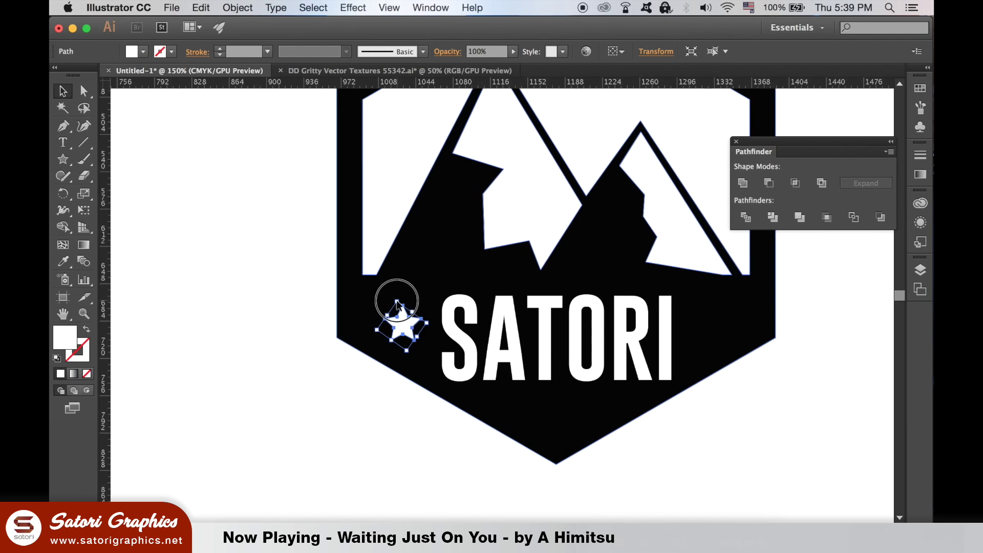
pyautogui.moveTo(390, 298); pyautogui.dragTo(400, 314)
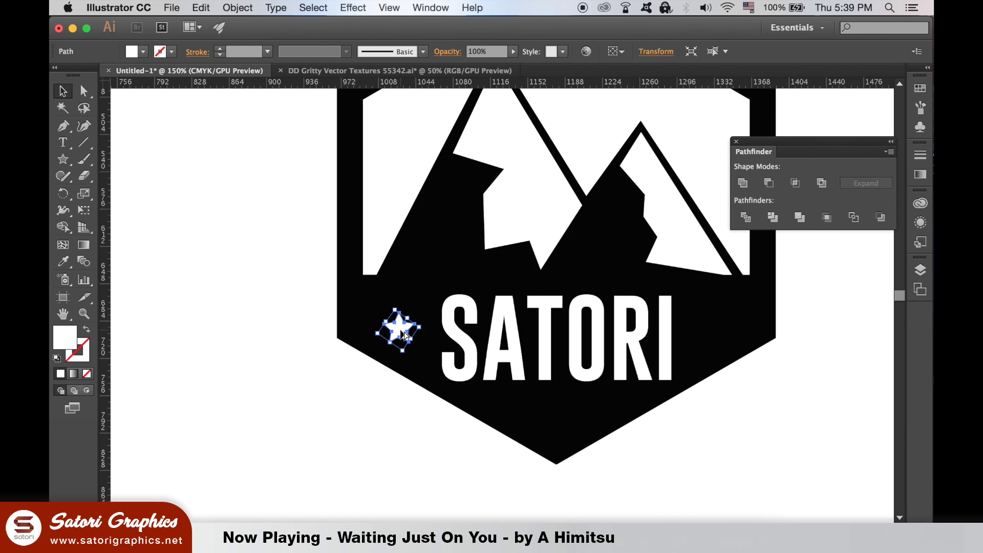
# Duplicate the star to the opposite side of the SATORI text and align both stars by their vertical centres
pyautogui.moveTo(399, 330); pyautogui.dragTo(716, 330)
pyautogui.keyDown('shift'); pyautogui.click(400, 338); pyautogui.keyUp('shift')
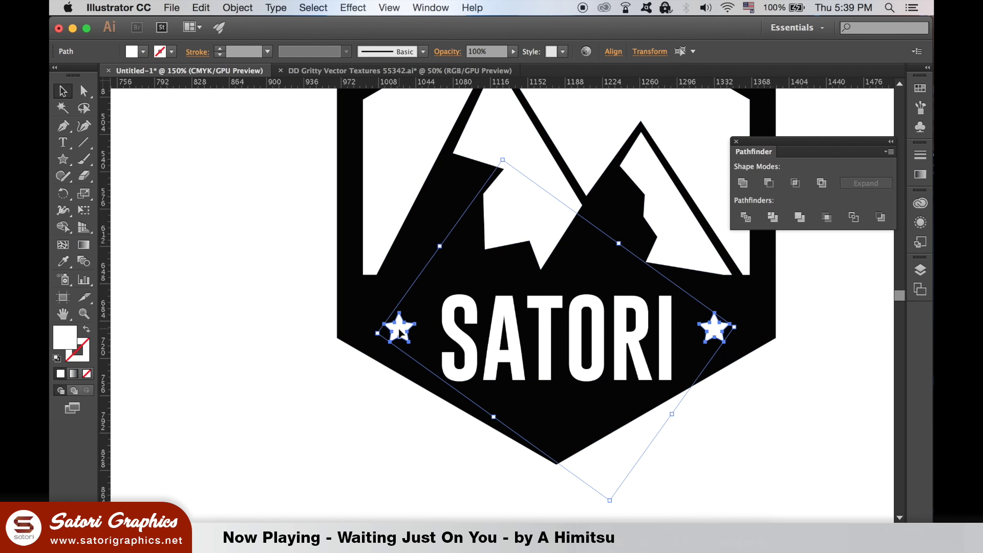
pyautogui.click(613, 52)
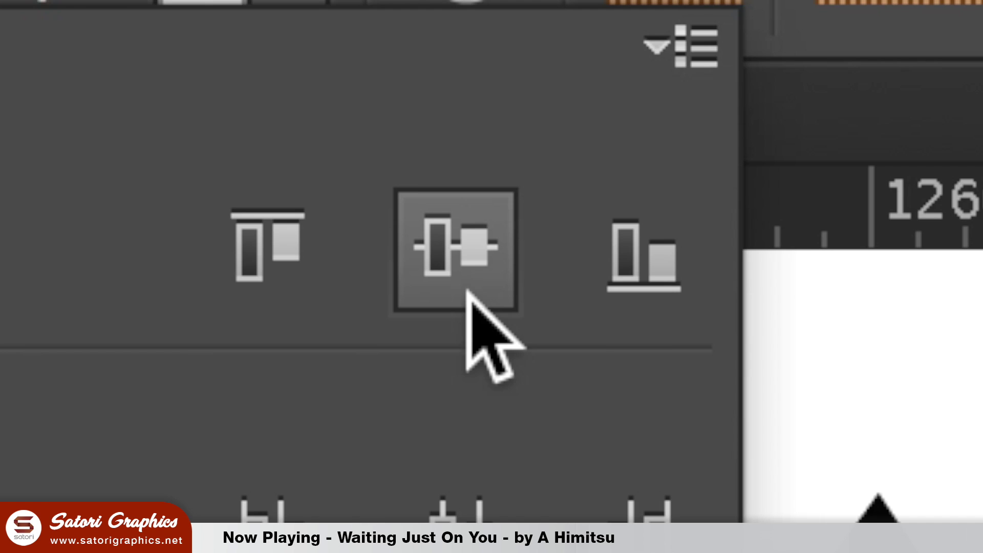
pyautogui.click(468, 294)
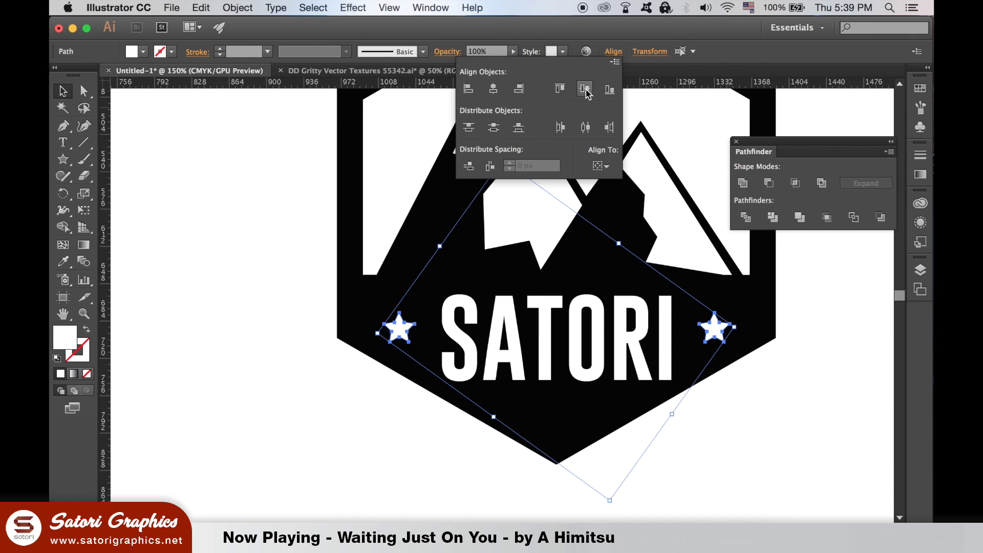
pyautogui.press('Escape')
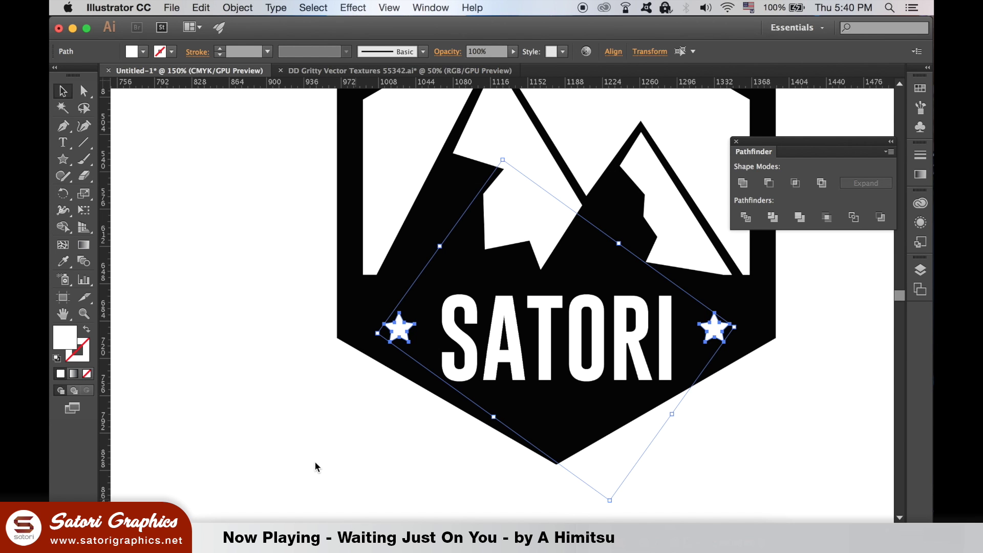
pyautogui.click(315, 465)
# Place a vertical ruler guide at about 792 px, on the blank canvas beside the badge
pyautogui.click(542, 368)
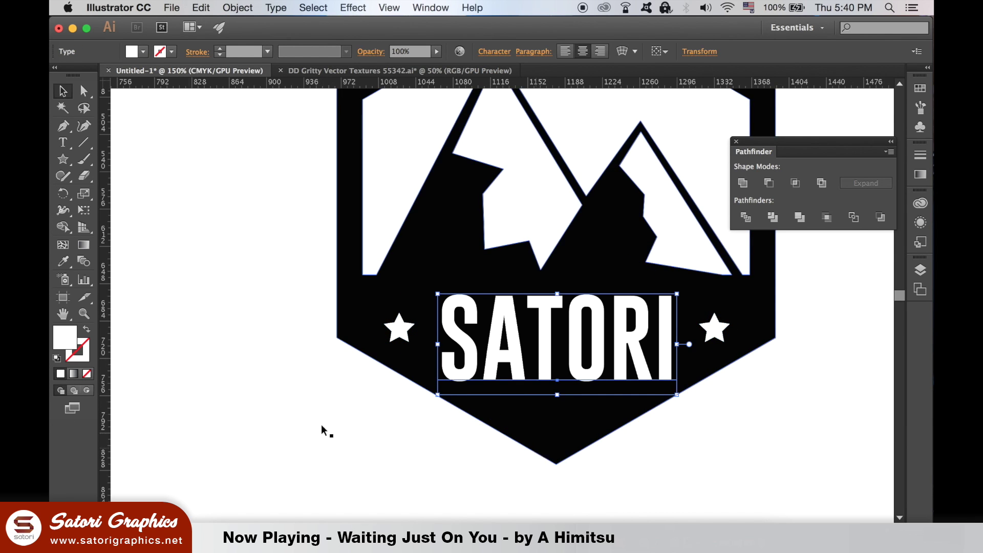
pyautogui.moveTo(104, 401); pyautogui.dragTo(165, 401)
pyautogui.click(448, 340)
pyautogui.click(329, 417)
# Convert the SATORI text into vector shapes with Create Outlines
pyautogui.press('super+minus')
pyautogui.press('super+minus')
pyautogui.press('super+minus')
pyautogui.press('super+equal')
pyautogui.click(502, 324)
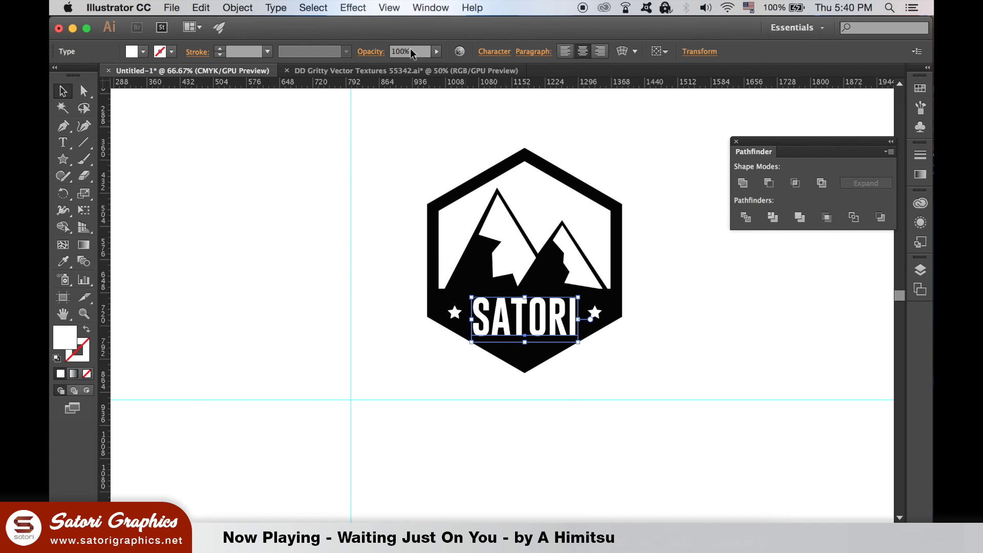
pyautogui.click(275, 7)
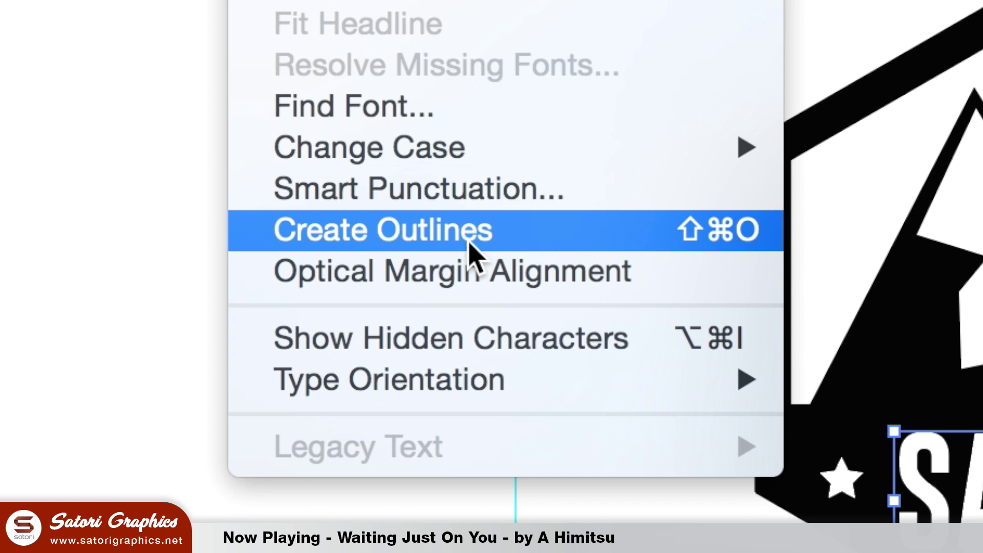
pyautogui.click(471, 251)
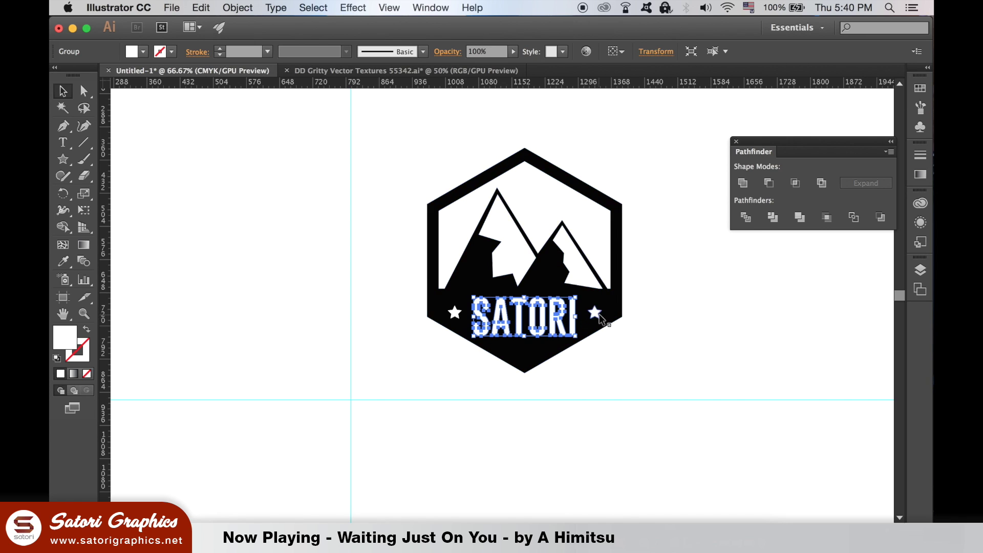
# Unite the outlined SATORI lettering and both stars into one shape with Pathfinder
pyautogui.keyDown('shift'); pyautogui.click(597, 314); pyautogui.keyUp('shift')
pyautogui.keyDown('shift'); pyautogui.click(453, 313); pyautogui.keyUp('shift')
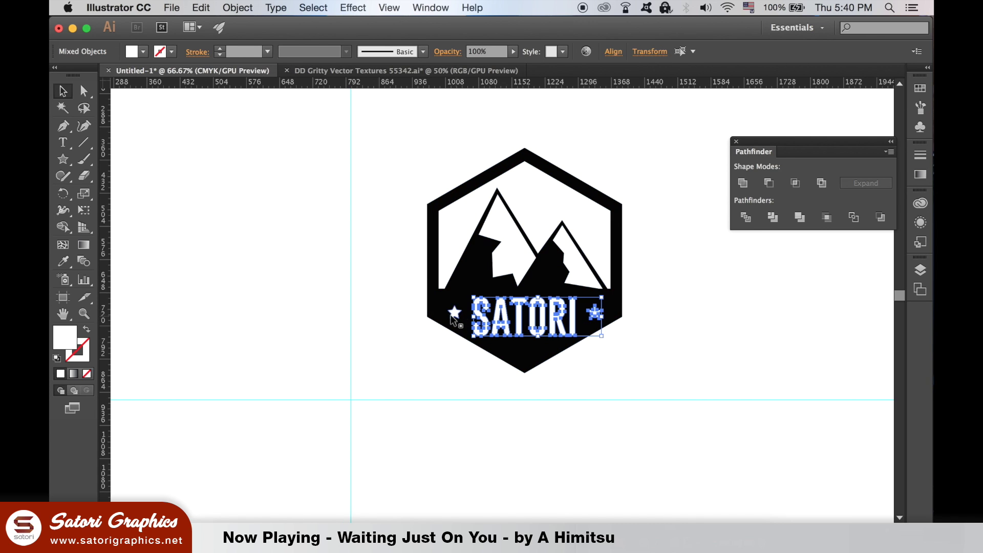
pyautogui.click(742, 183)
pyautogui.click(709, 315)
pyautogui.click(560, 326)
pyautogui.click(650, 330)
# Subtract the united lettering and stars from the hexagonal mountain badge with Minus Front
pyautogui.click(581, 318)
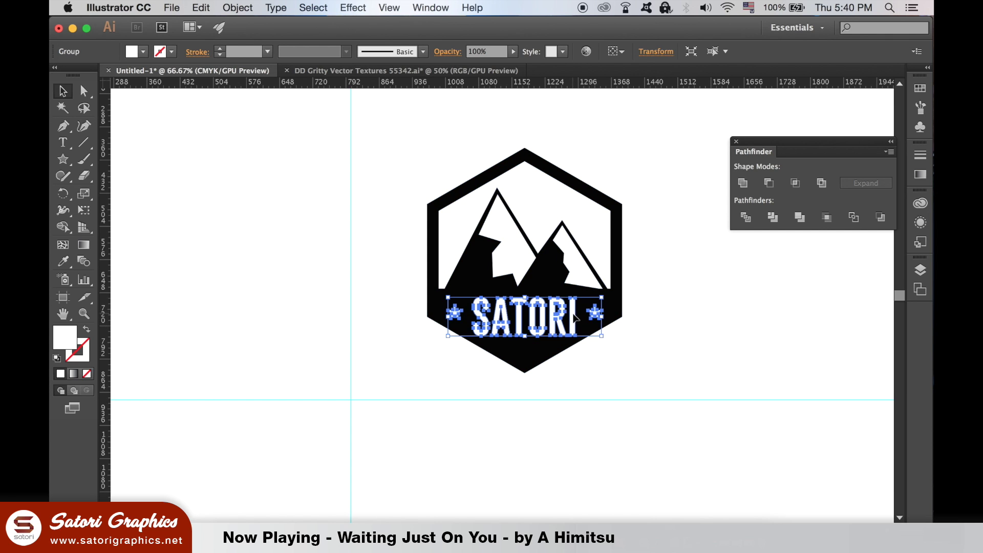
pyautogui.keyDown('shift'); pyautogui.click(623, 263); pyautogui.keyUp('shift')
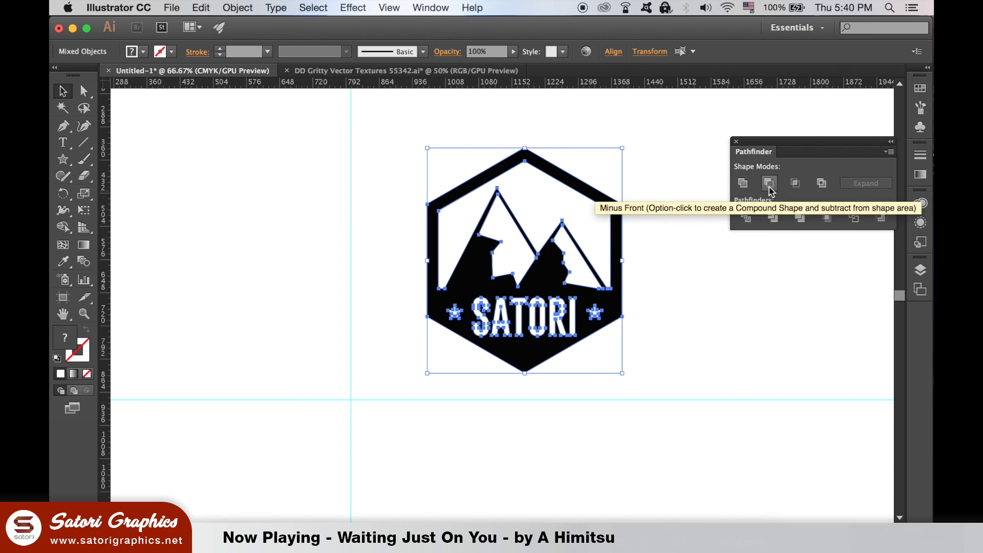
pyautogui.click(518, 276)
pyautogui.click(712, 323)
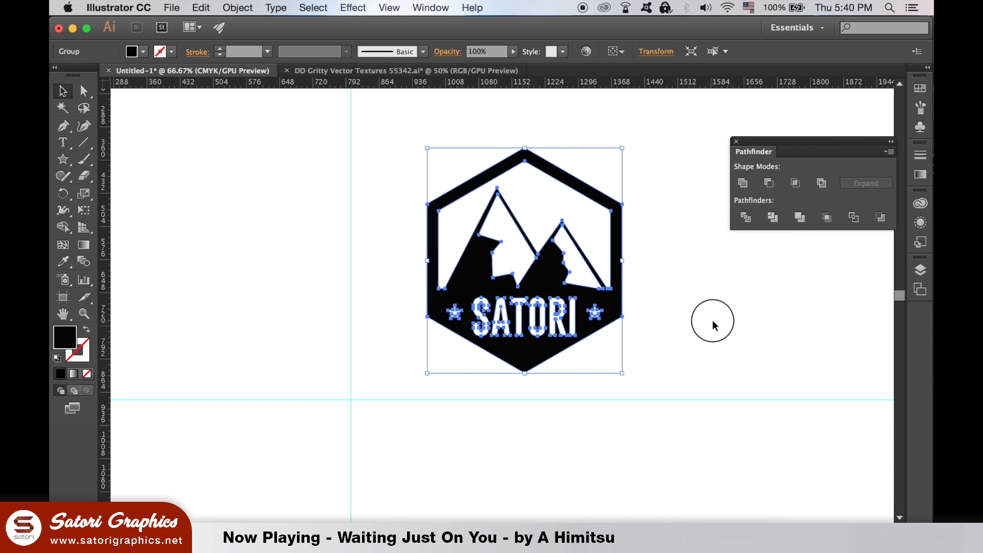
# Move the cut-out badge higher on the artboard
pyautogui.press('super+minus')
pyautogui.press('super+minus')
pyautogui.press('super+minus')
pyautogui.press('super+minus')
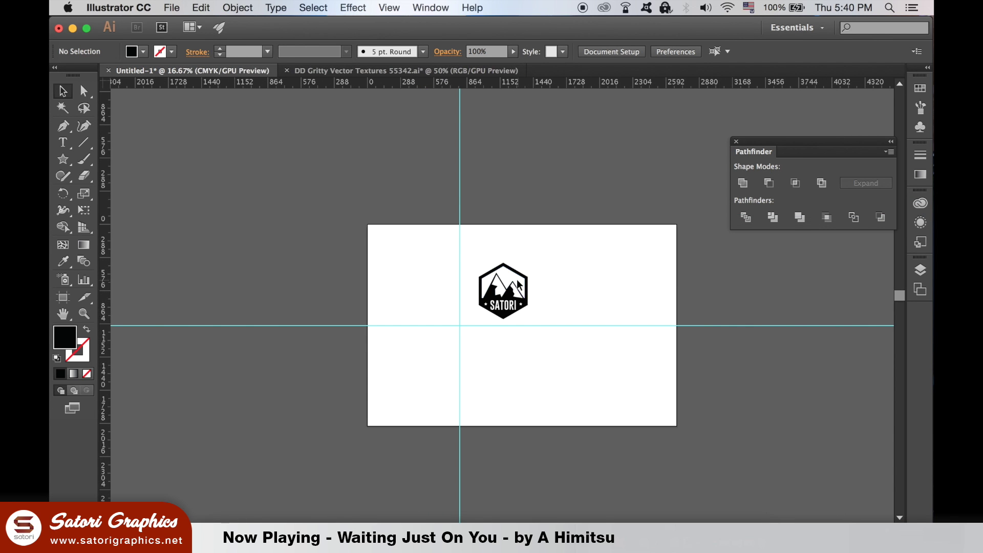
pyautogui.moveTo(517, 278); pyautogui.dragTo(539, 173)
pyautogui.click(540, 242)
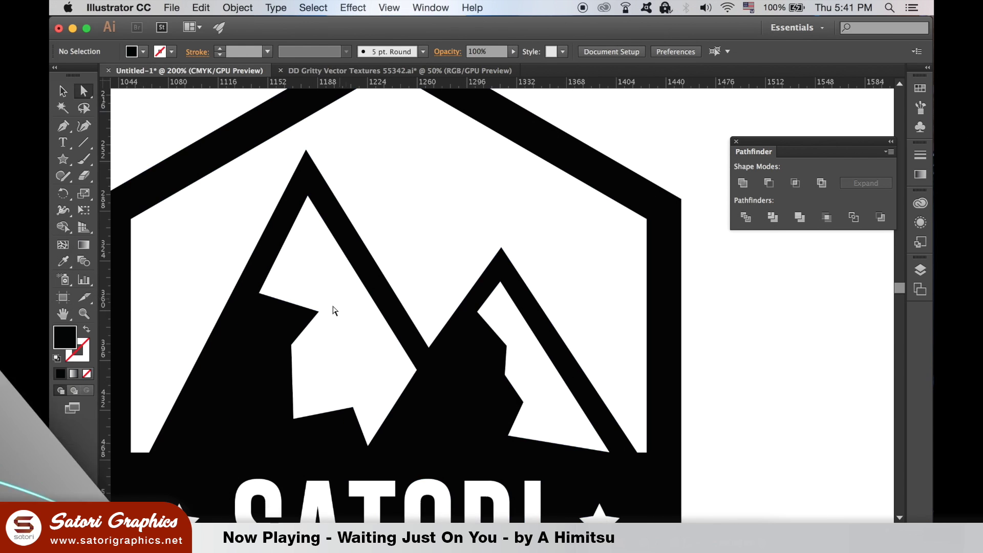
# Try rounding a jagged corner of the large mountain's snowcap and the tip of the smaller mountain's snowcap with live corners
pyautogui.click(319, 312)
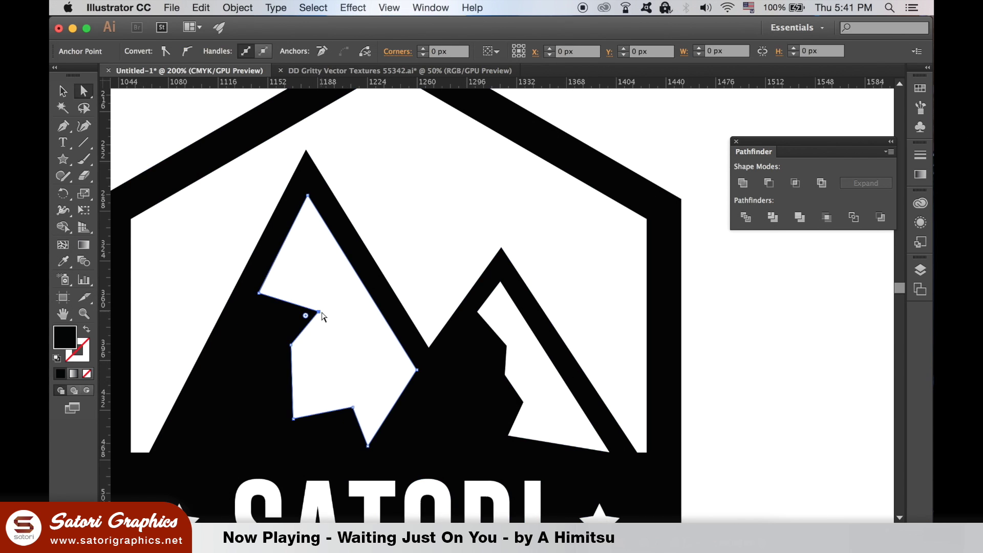
pyautogui.moveTo(307, 314)
pyautogui.mouseDown()
pyautogui.moveTo(285, 323)
pyautogui.moveTo(306, 319)
pyautogui.mouseUp()
pyautogui.click(348, 304)
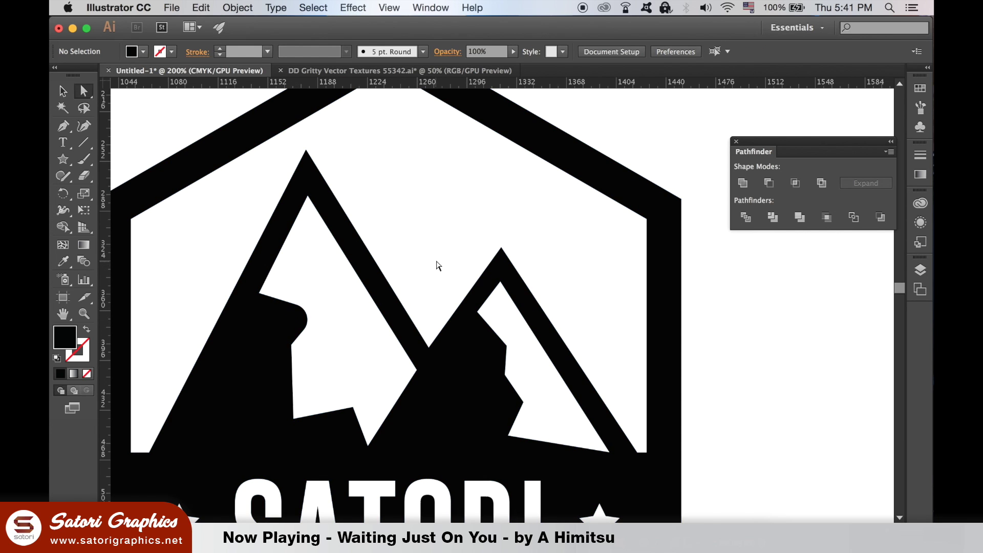
pyautogui.click(505, 296)
pyautogui.click(503, 292)
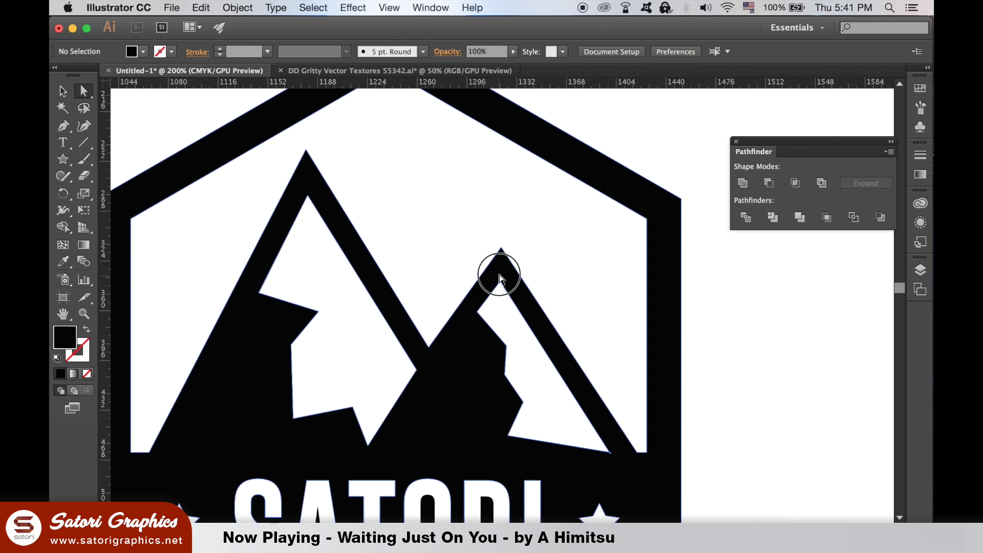
pyautogui.click(517, 295)
pyautogui.moveTo(500, 297)
pyautogui.mouseDown()
pyautogui.moveTo(500, 279)
pyautogui.moveTo(501, 313)
pyautogui.mouseUp()
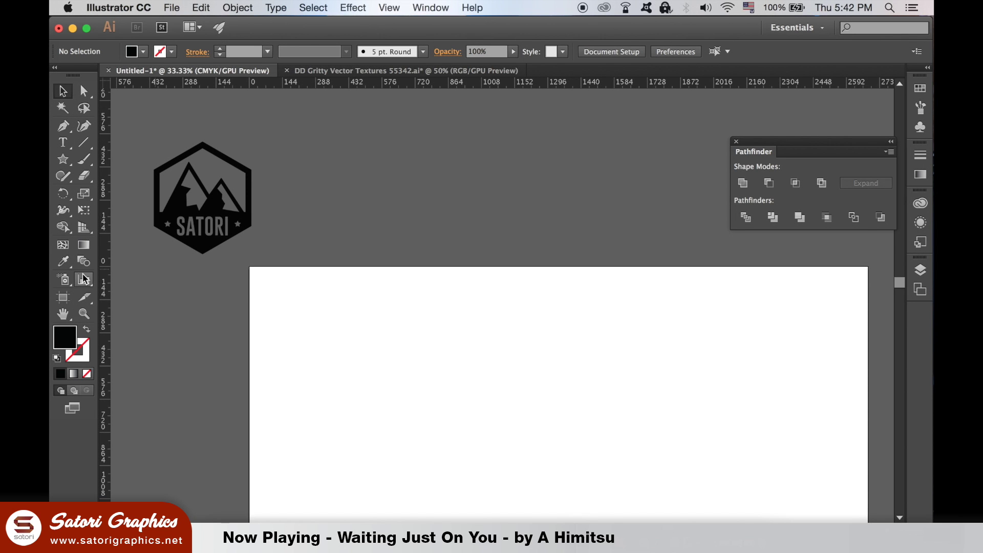
# Draw a black rectangle covering the whole artboard and lock it as the background
pyautogui.press('super+minus')
pyautogui.moveTo(296, 287); pyautogui.dragTo(254, 215)
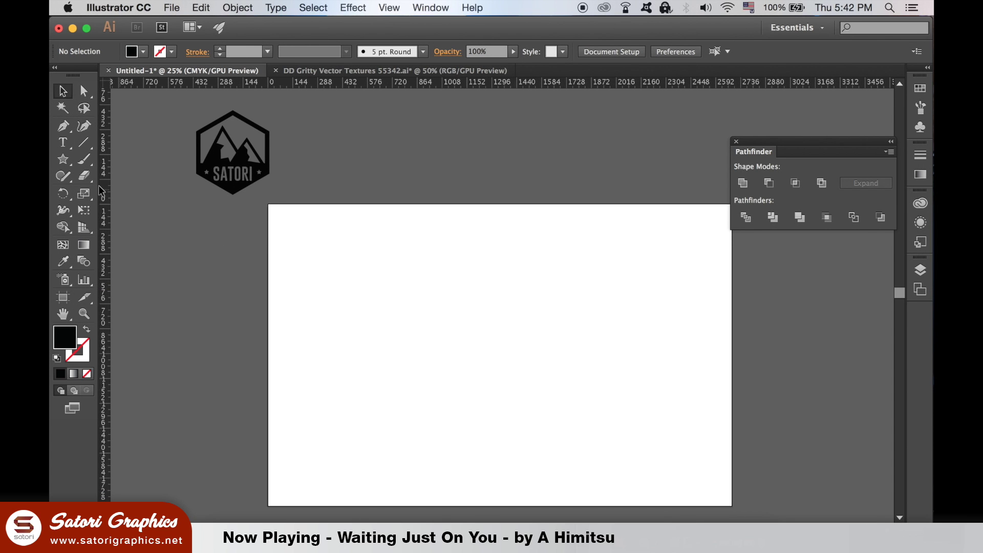
pyautogui.moveTo(63, 159); pyautogui.dragTo(102, 160)
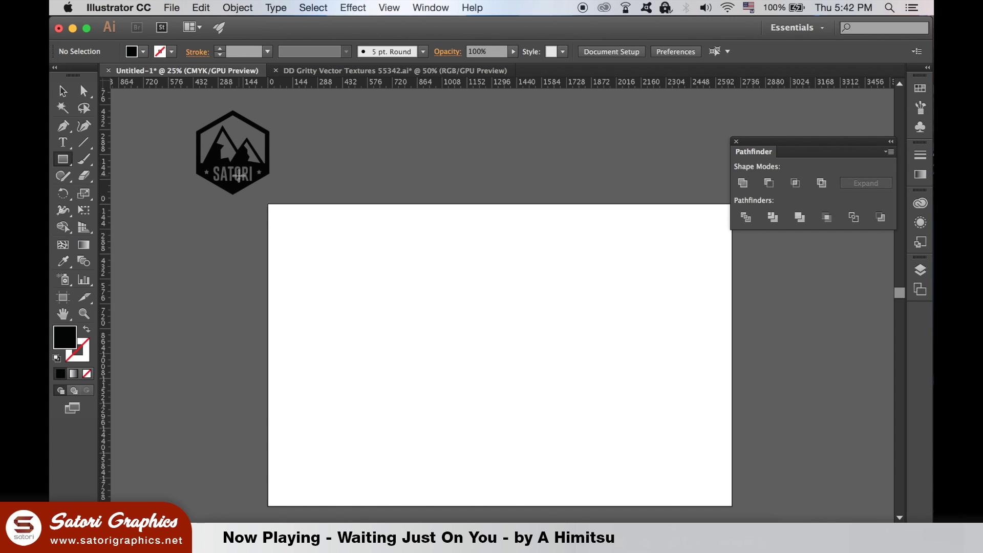
pyautogui.moveTo(283, 215); pyautogui.dragTo(732, 462)
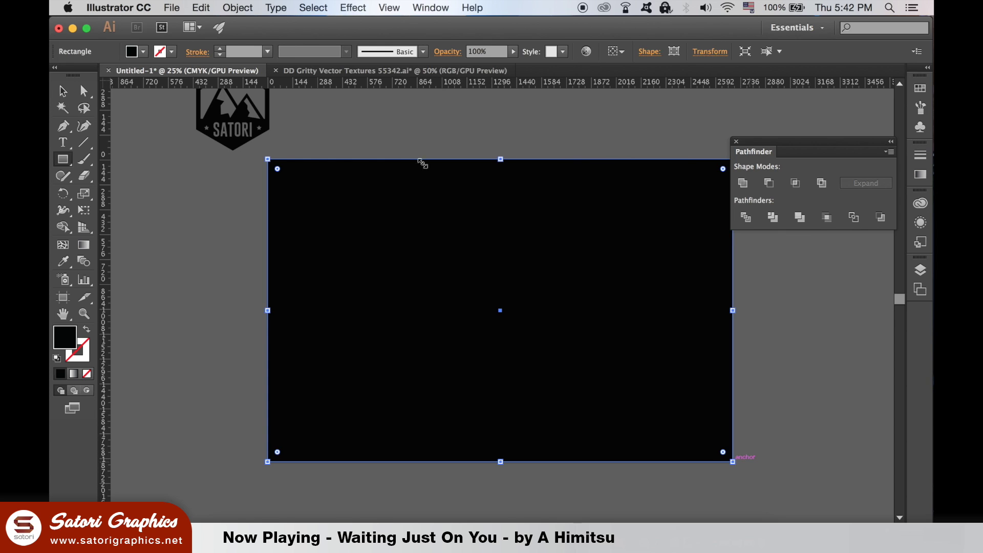
pyautogui.click(251, 4)
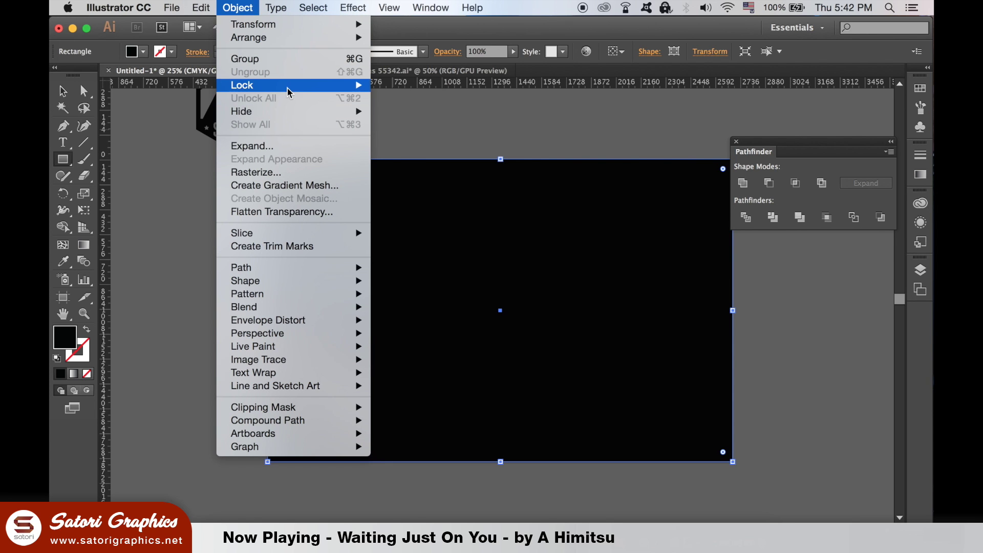
pyautogui.moveTo(287, 87)
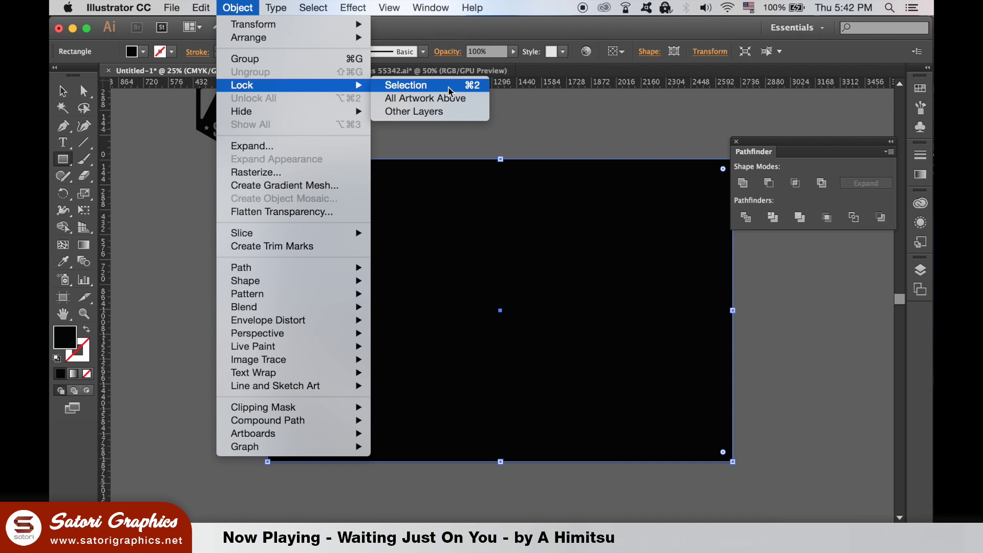
pyautogui.click(815, 262)
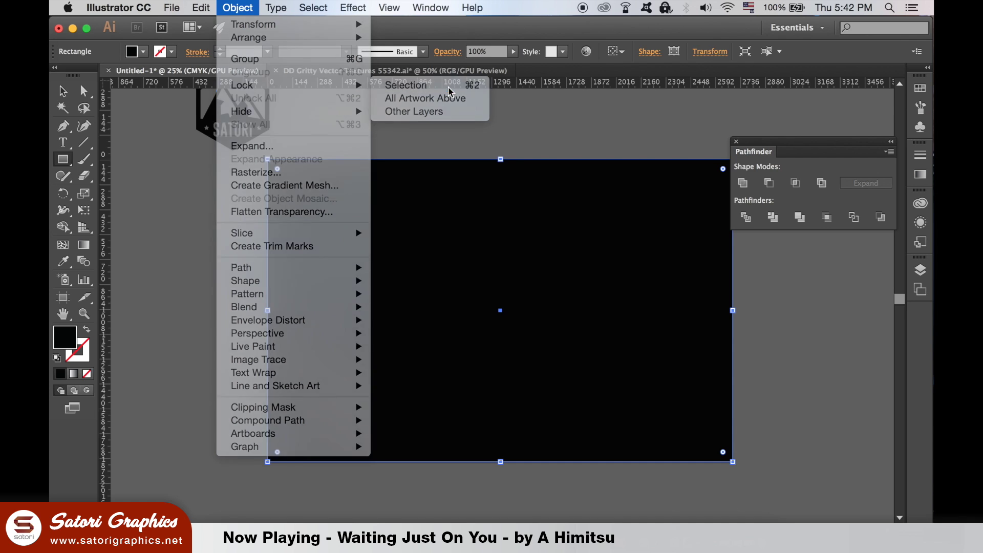
# Fill the badge with white and bring it to the front of the stacking order
pyautogui.click(62, 91)
pyautogui.moveTo(166, 96); pyautogui.dragTo(220, 122)
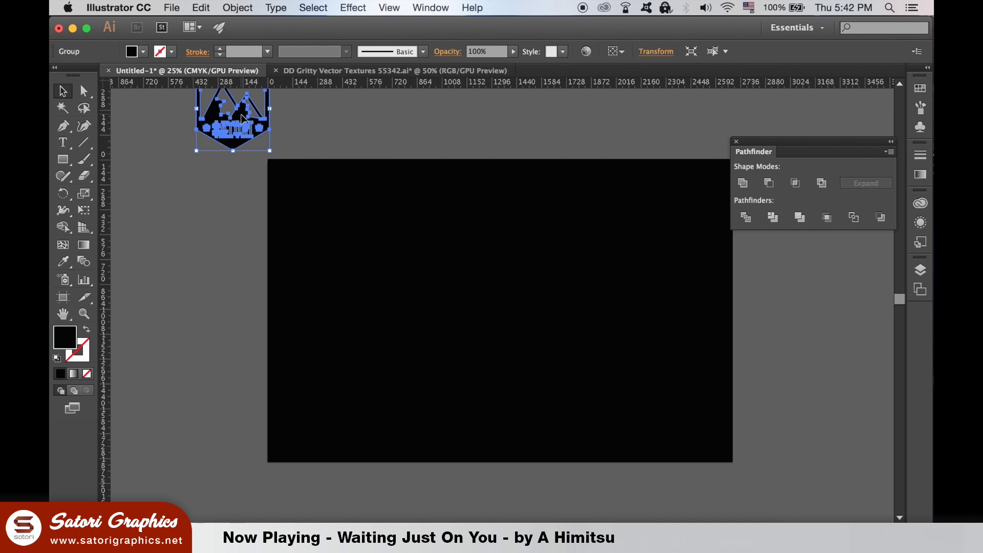
pyautogui.doubleClick(69, 338)
pyautogui.click(530, 267)
pyautogui.click(836, 261)
pyautogui.click(239, 7)
pyautogui.moveTo(267, 42)
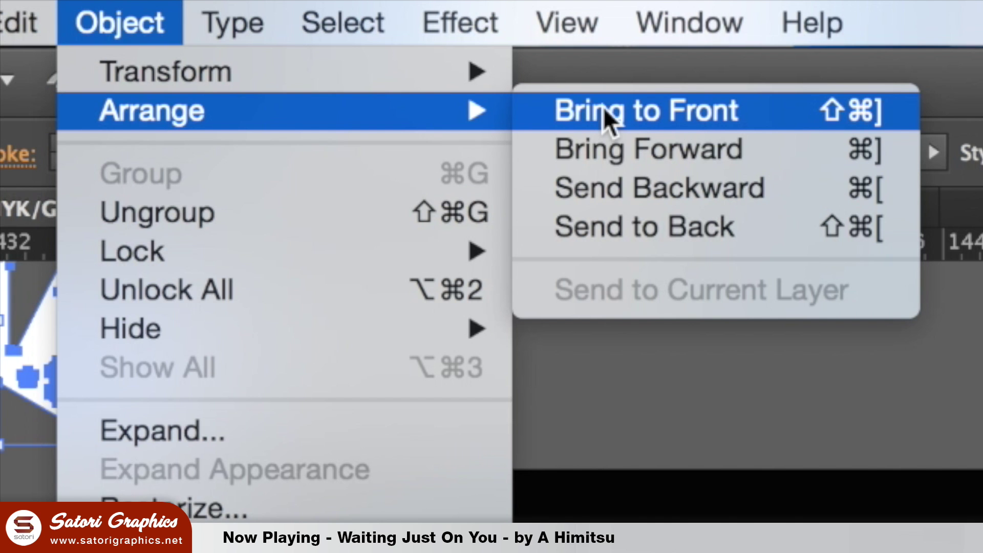
pyautogui.click(603, 107)
# Place the white badge at the centre of the black background
pyautogui.moveTo(238, 131); pyautogui.dragTo(499, 301)
pyautogui.moveTo(537, 261); pyautogui.dragTo(543, 251)
pyautogui.click(769, 360)
pyautogui.press('super+minus')
pyautogui.press('super+minus')
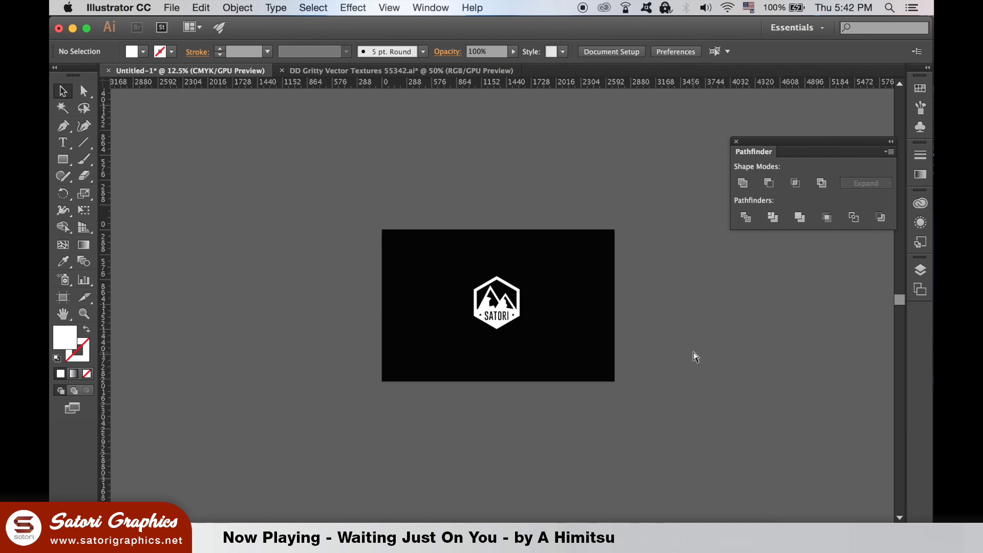
# Select the centred badge, close the Pathfinder options and display the Transparency settings beside it
pyautogui.press('super+equal')
pyautogui.press('super+equal')
pyautogui.press('super+equal')
pyautogui.press('super+equal')
pyautogui.click(582, 348)
pyautogui.scroll(-2, 573, 322)
pyautogui.hscroll(3, 573, 322)
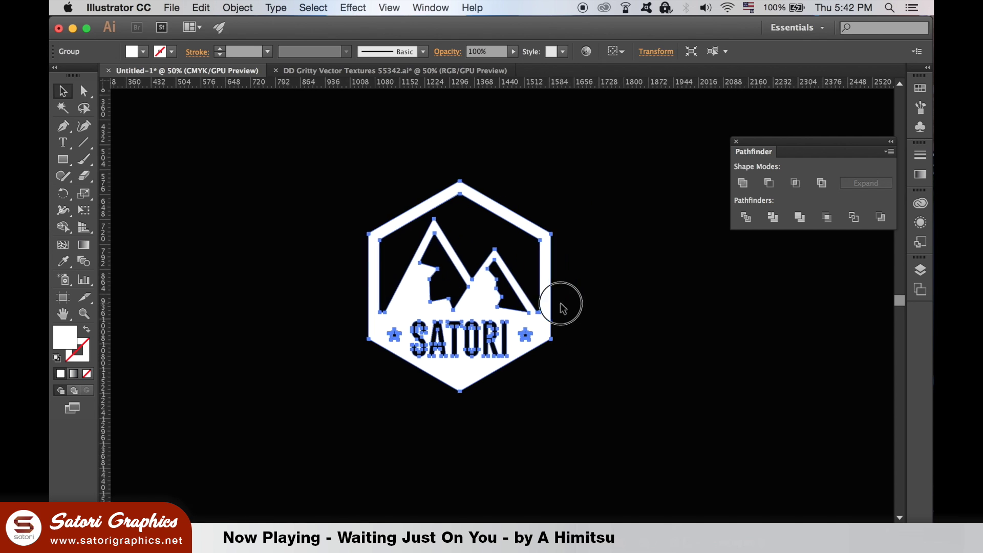
pyautogui.click(736, 142)
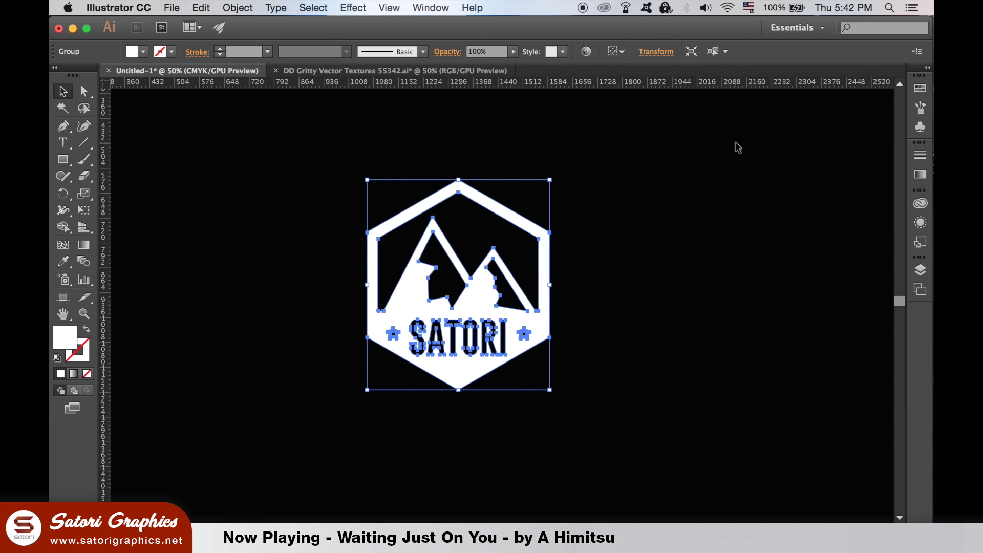
pyautogui.click(447, 5)
pyautogui.moveTo(525, 413)
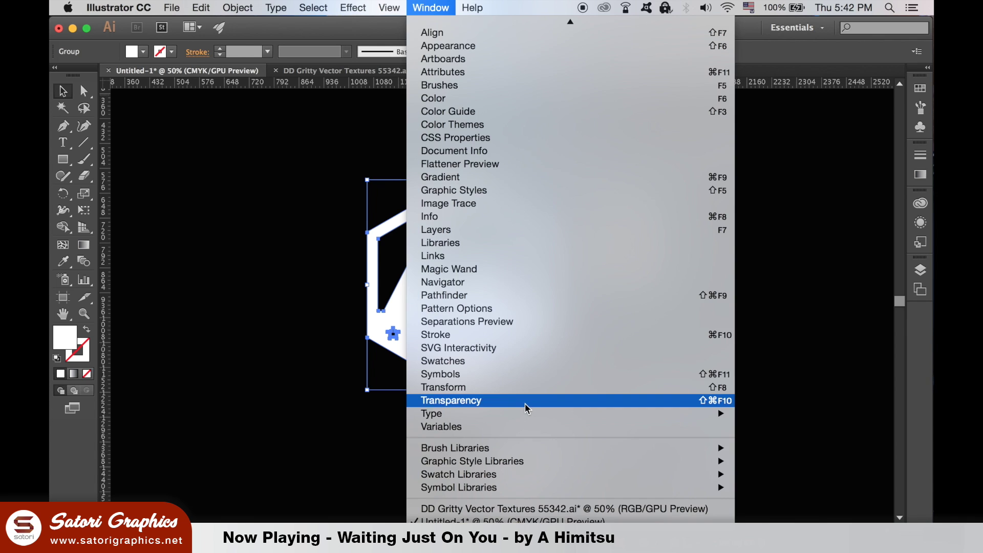
pyautogui.click(360, 303)
pyautogui.moveTo(795, 312); pyautogui.dragTo(761, 264)
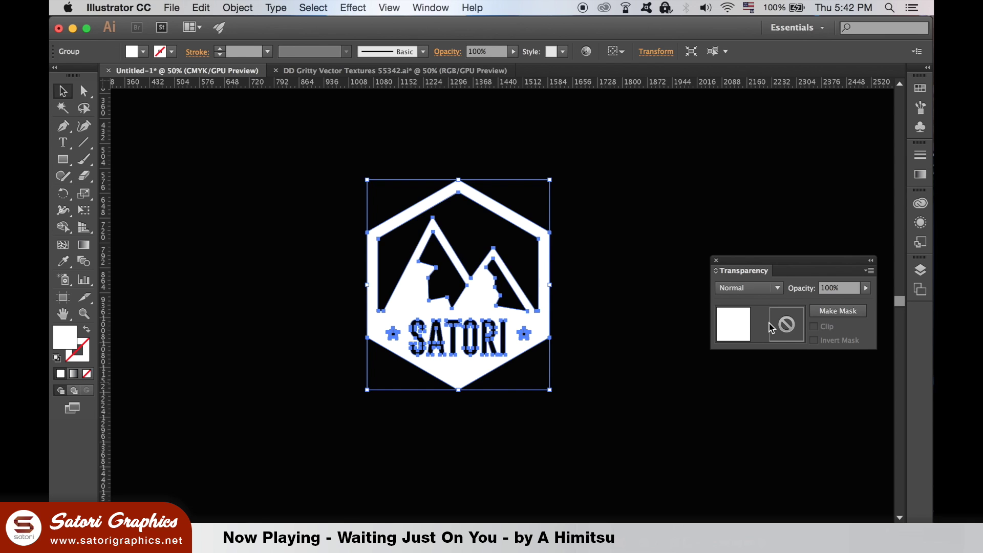
# Make an opacity mask for the badge with Clip turned off, and activate the mask for editing
pyautogui.click(838, 311)
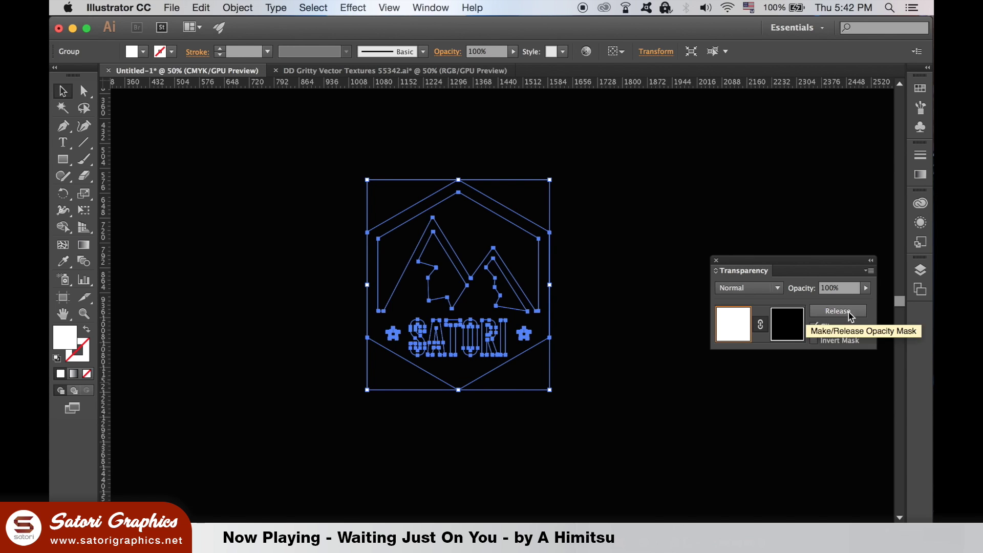
pyautogui.click(814, 326)
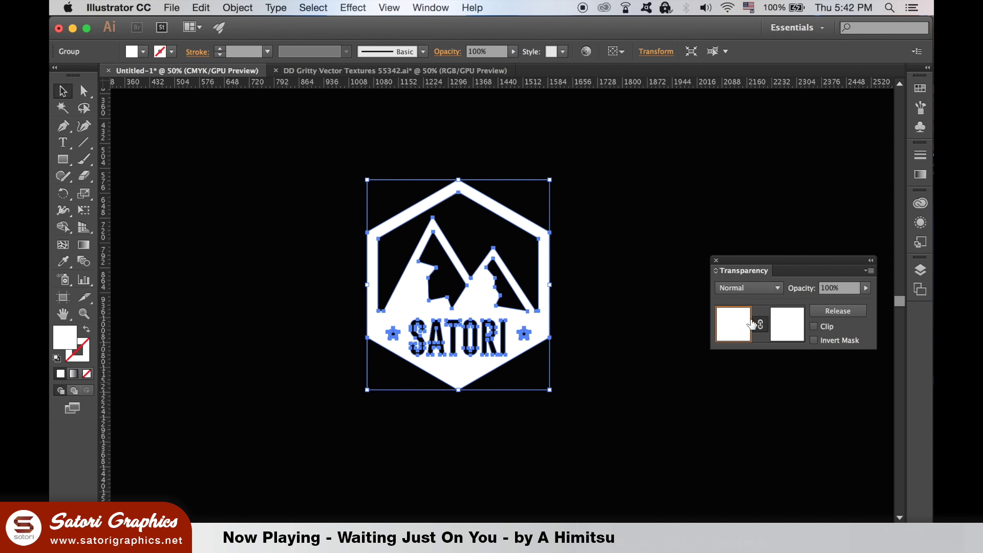
pyautogui.click(791, 329)
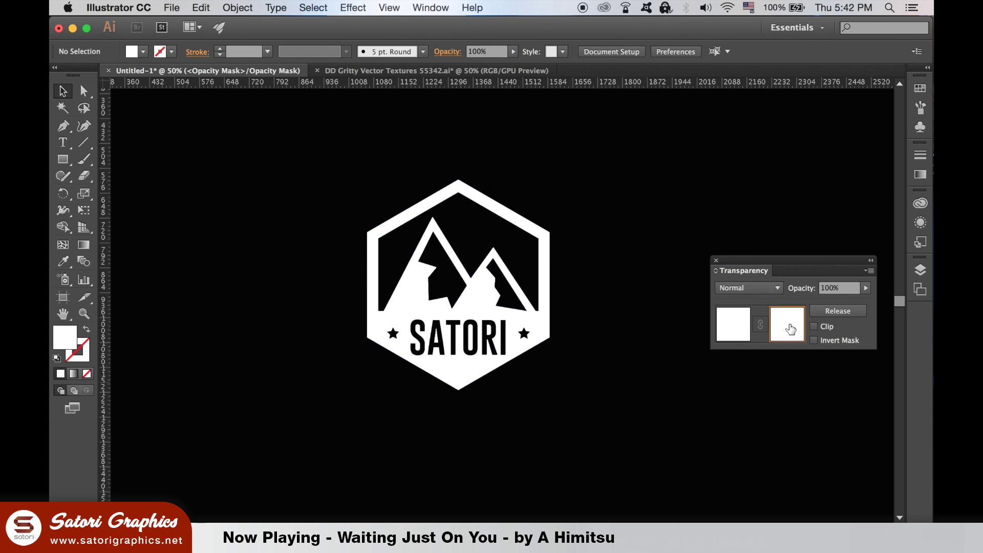
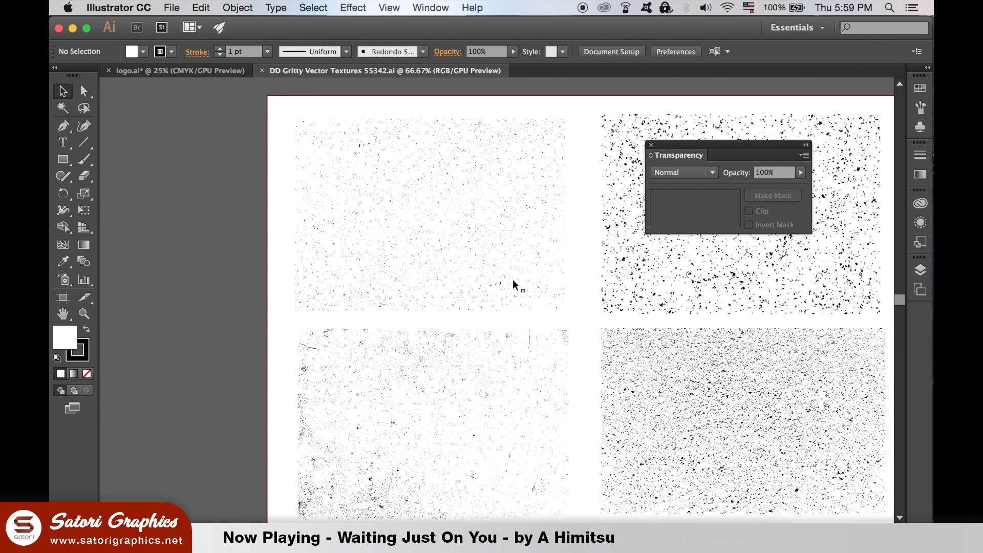
# Ungroup the full set of textures in DD Gritty Vector Textures 55342.ai and clear the selection
pyautogui.press('super+a')
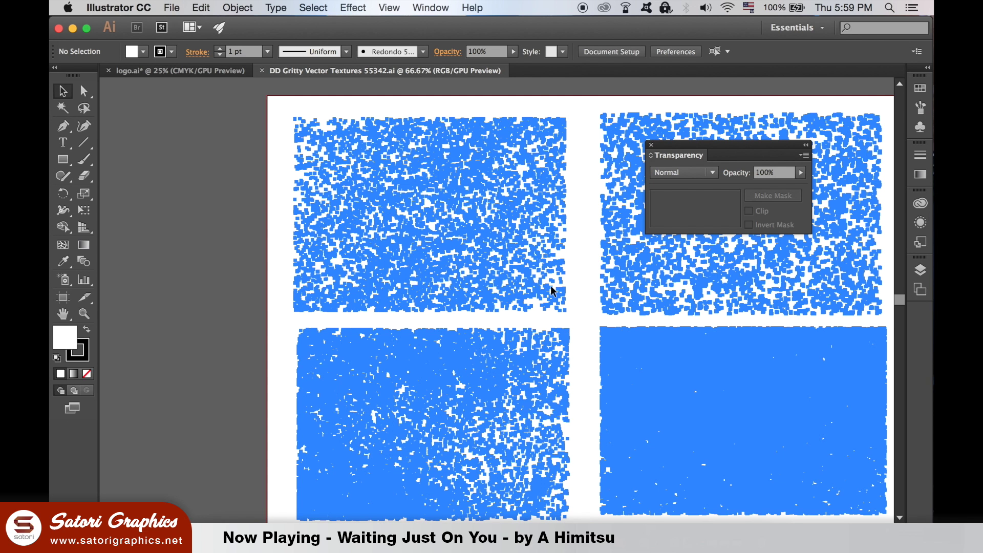
pyautogui.click(238, 7)
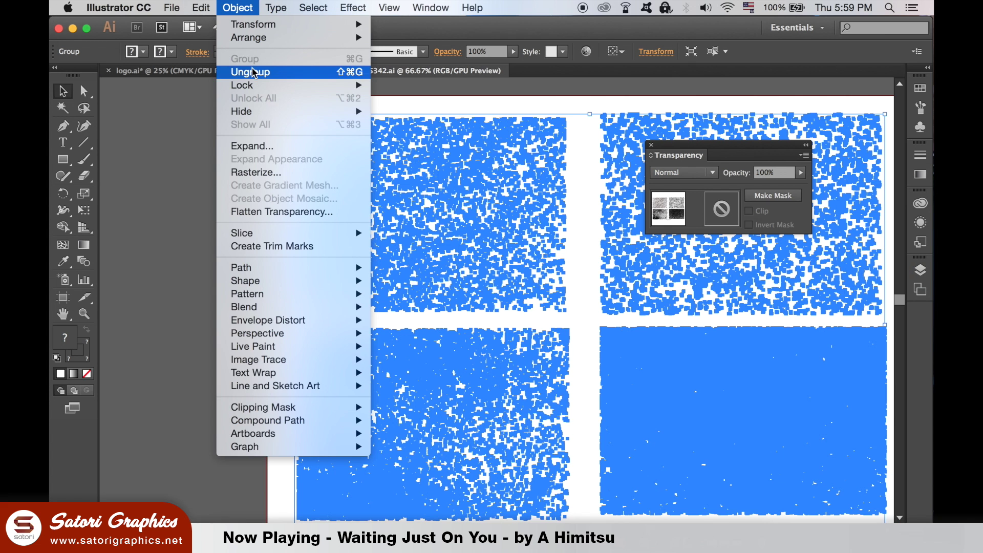
pyautogui.click(353, 266)
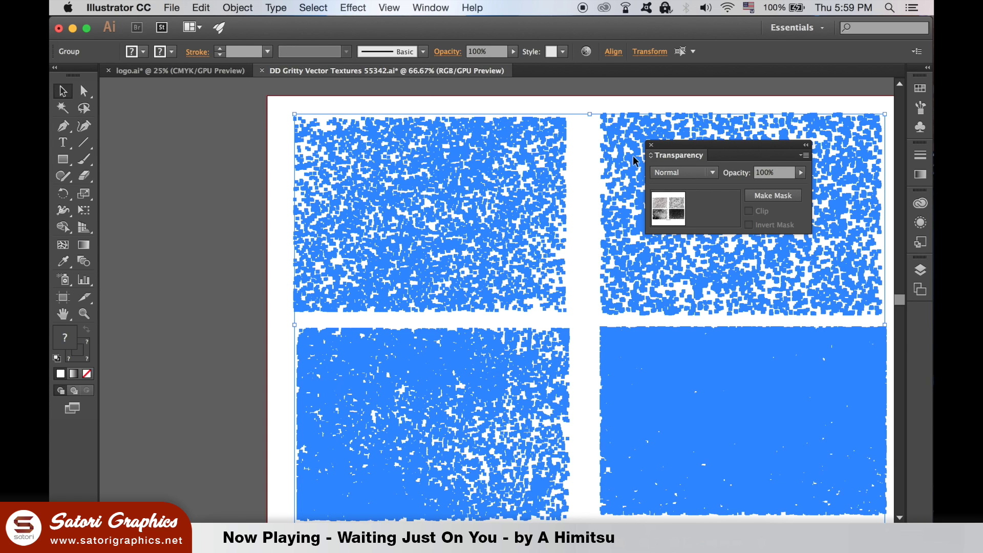
pyautogui.click(232, 186)
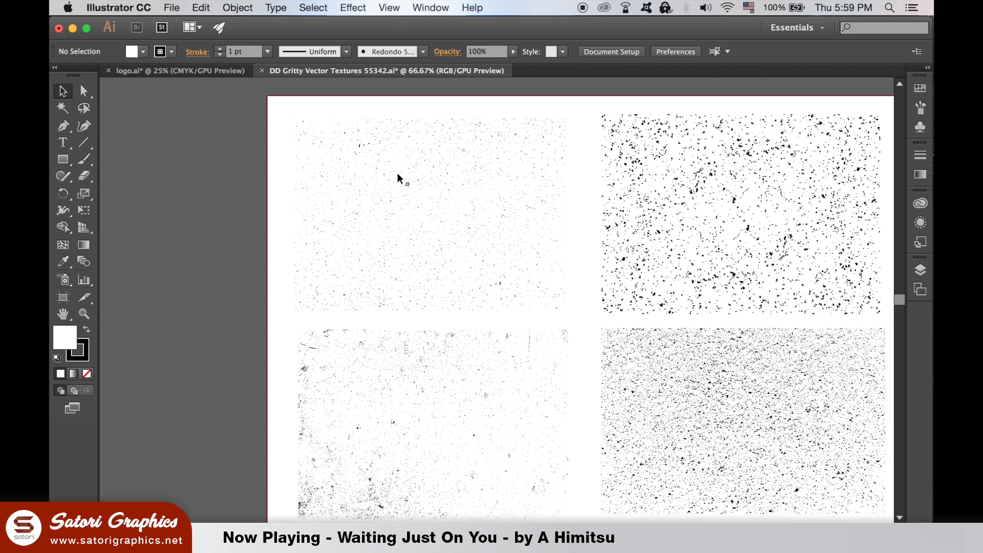
# Ungroup all the textures once more and select the fine speckle texture at the sheet's upper left
pyautogui.press('super+a')
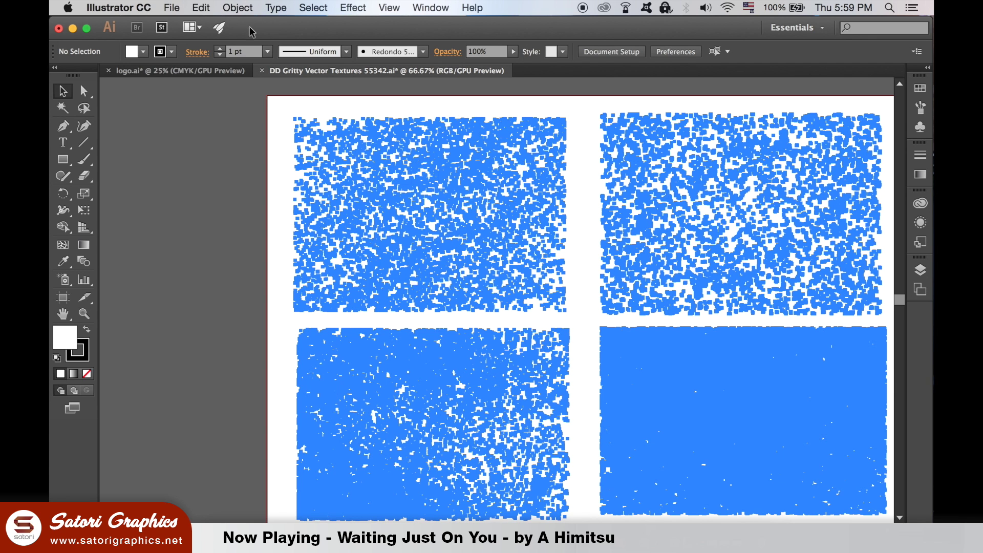
pyautogui.press('super+a')
pyautogui.click(237, 8)
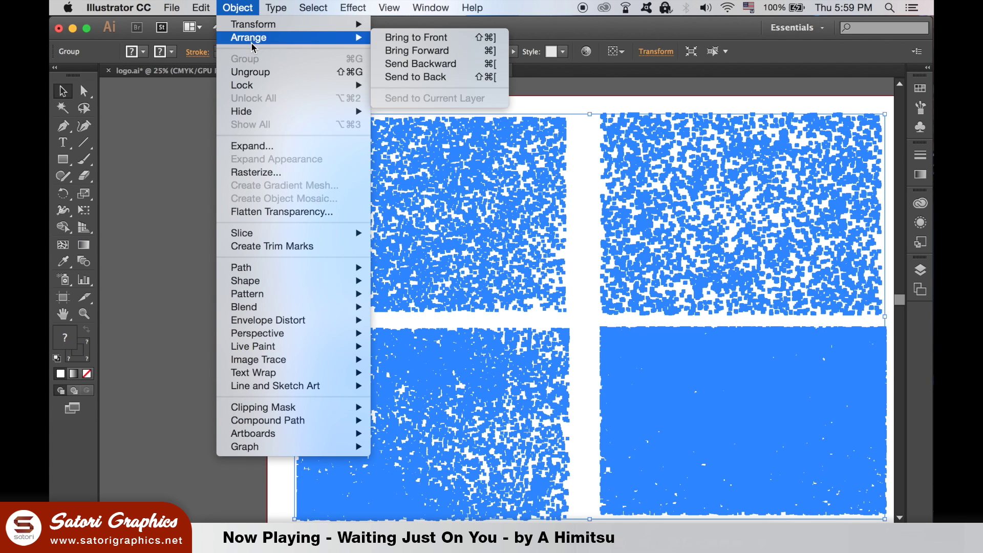
pyautogui.click(253, 70)
pyautogui.click(211, 158)
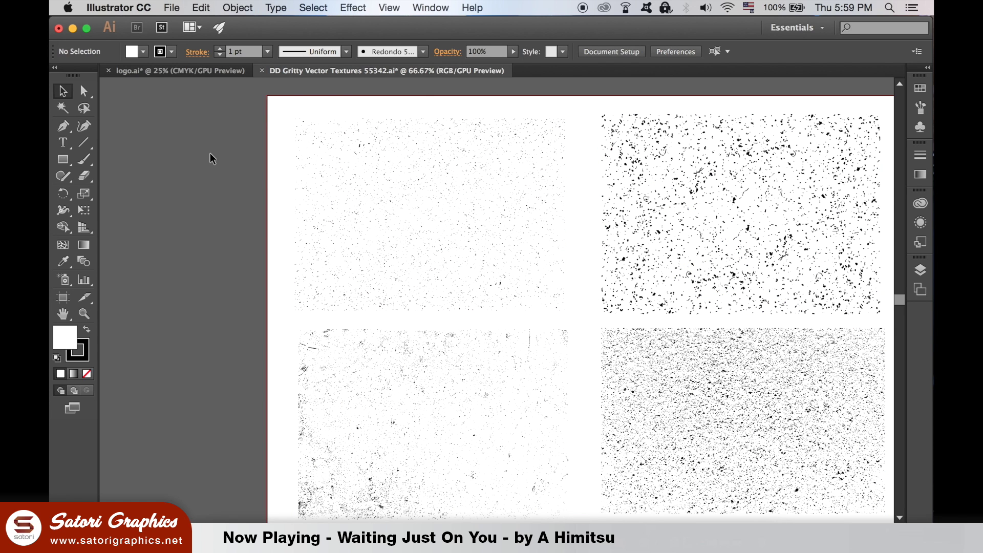
pyautogui.click(358, 180)
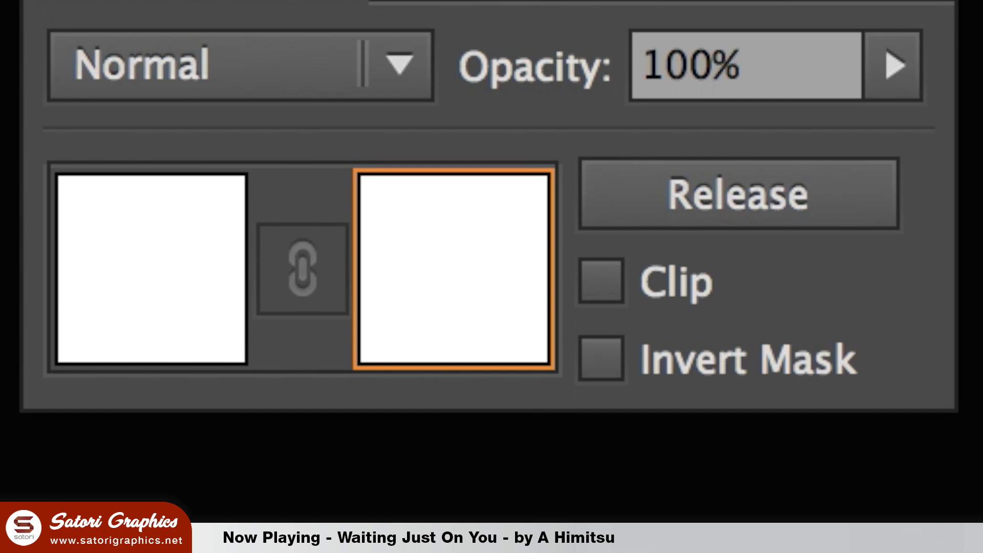
# Paste the fine speckle texture into the badge's opacity mask, enlarge and centre it to cover the whole badge, and exit mask editing
pyautogui.press('super+v')
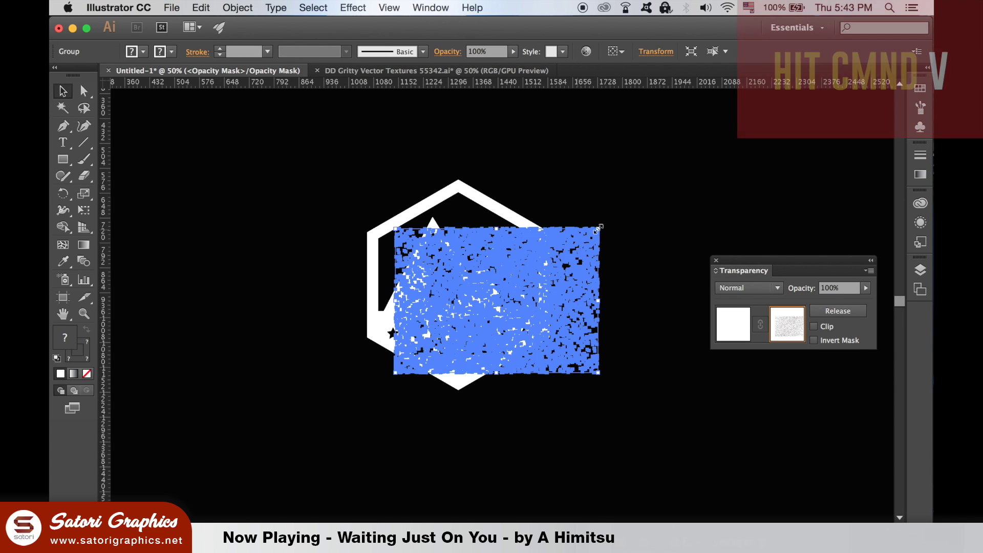
pyautogui.click(613, 219)
pyautogui.moveTo(614, 219); pyautogui.dragTo(638, 199)
pyautogui.moveTo(602, 290); pyautogui.dragTo(563, 271)
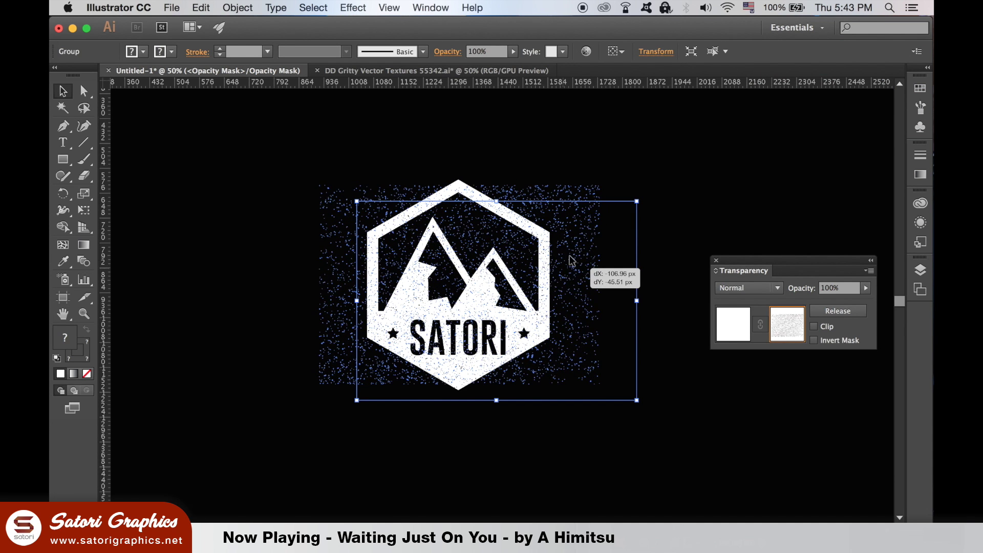
pyautogui.moveTo(604, 184); pyautogui.dragTo(617, 173)
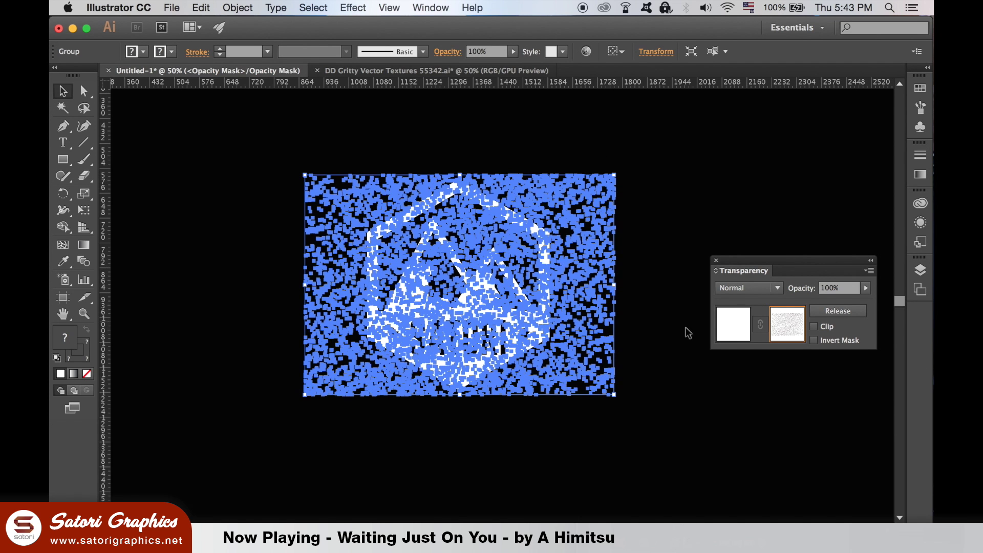
pyautogui.click(732, 330)
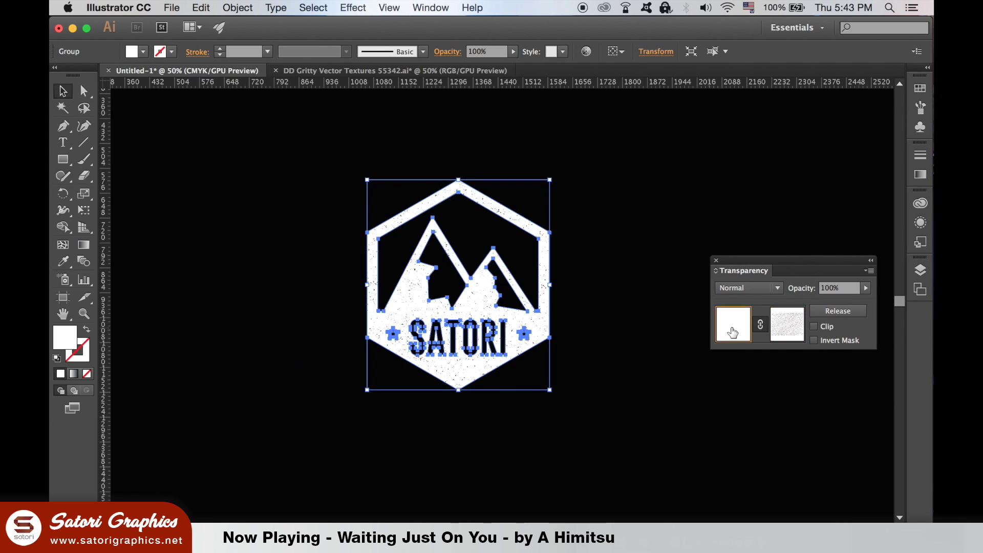
pyautogui.click(657, 333)
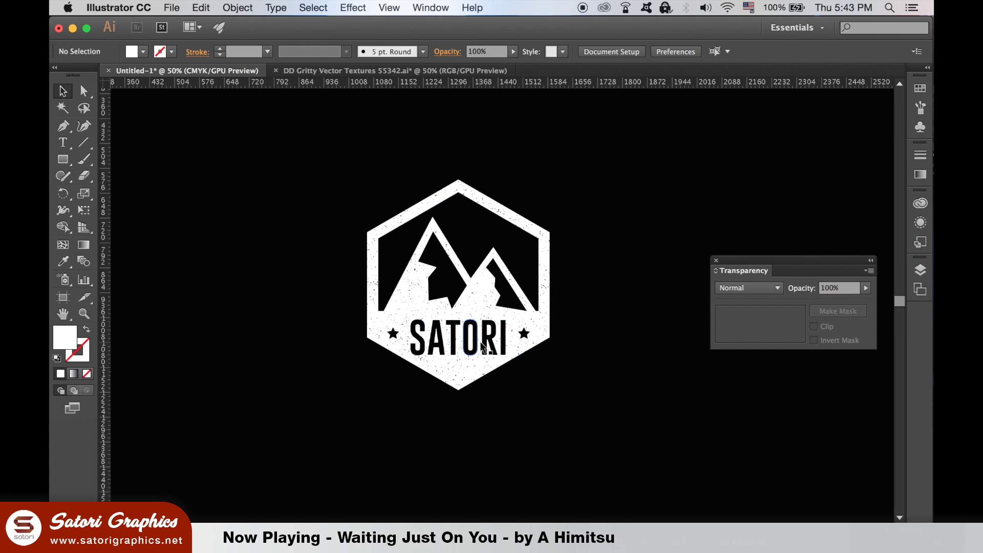
# Copy the coarser speckle texture at the upper right of the sheet in DD Gritty Vector Textures 55342.ai
pyautogui.click(375, 73)
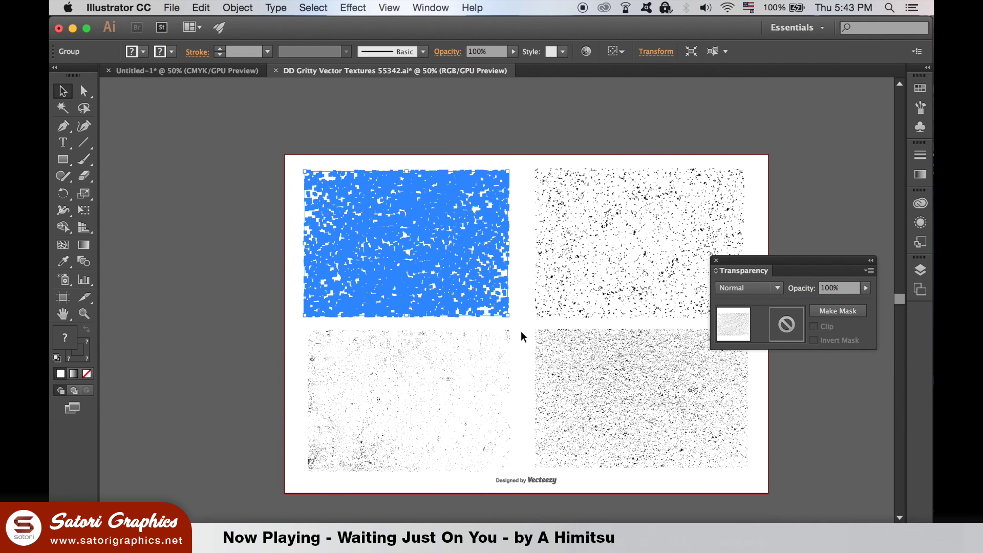
pyautogui.moveTo(750, 265); pyautogui.dragTo(816, 303)
pyautogui.moveTo(523, 141); pyautogui.dragTo(754, 324)
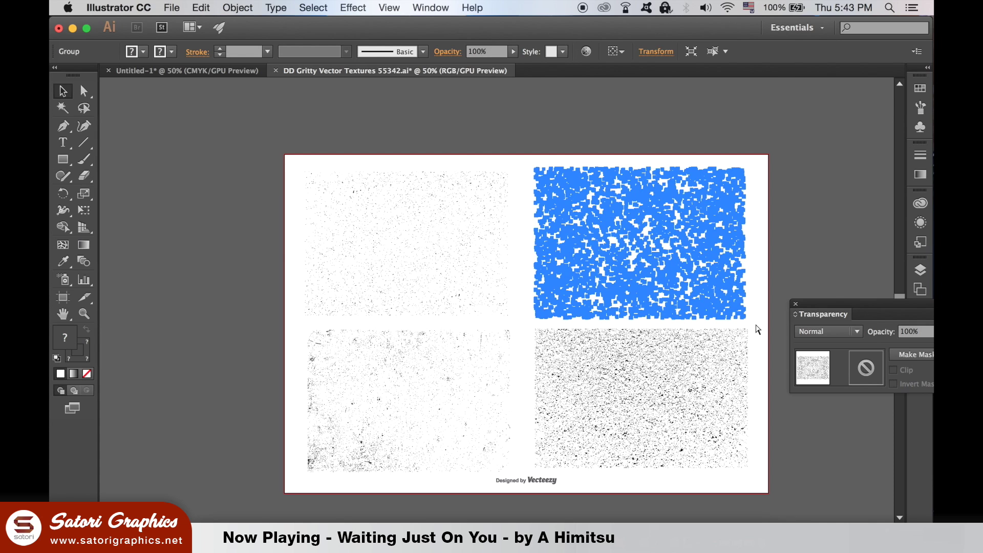
# Return to the Untitled-1 document, select the badge and activate its opacity mask for editing
pyautogui.click(251, 73)
pyautogui.click(544, 268)
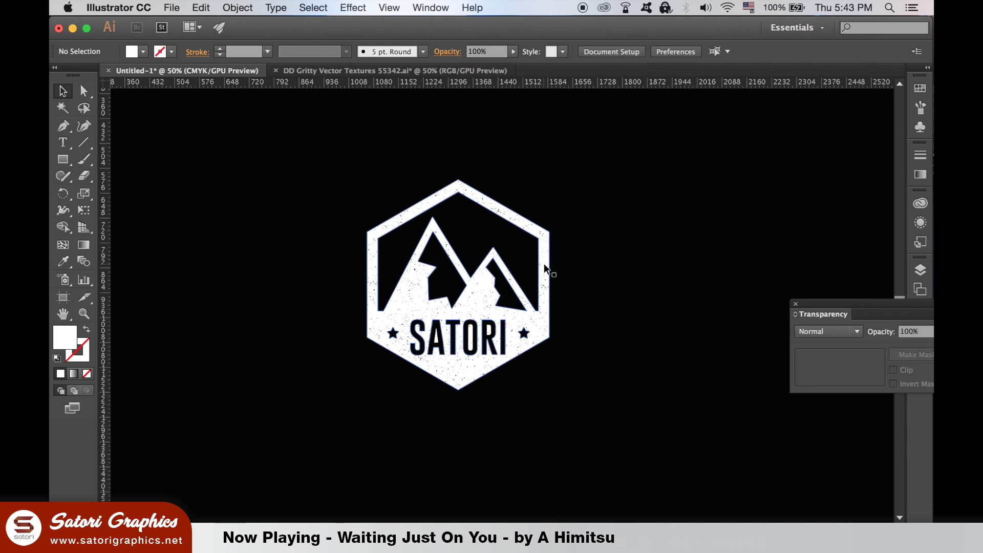
pyautogui.moveTo(851, 313); pyautogui.dragTo(759, 256)
pyautogui.click(777, 314)
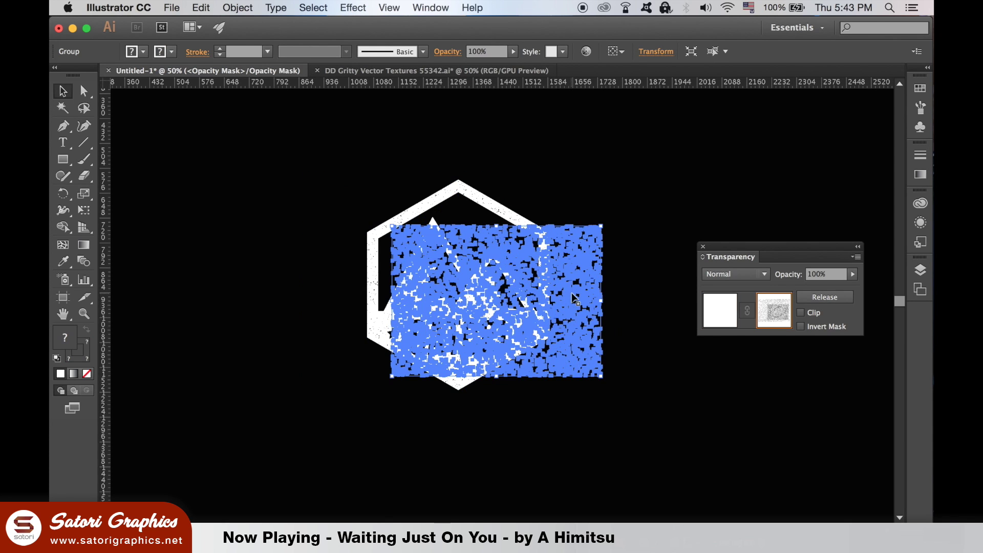
# Centre the pasted coarse texture over the badge, enlarge it beyond the badge's edges, exit mask editing and clear the selection
pyautogui.moveTo(527, 259)
pyautogui.mouseDown()
pyautogui.moveTo(520, 255)
pyautogui.moveTo(538, 253)
pyautogui.mouseUp()
pyautogui.moveTo(571, 207); pyautogui.dragTo(648, 177)
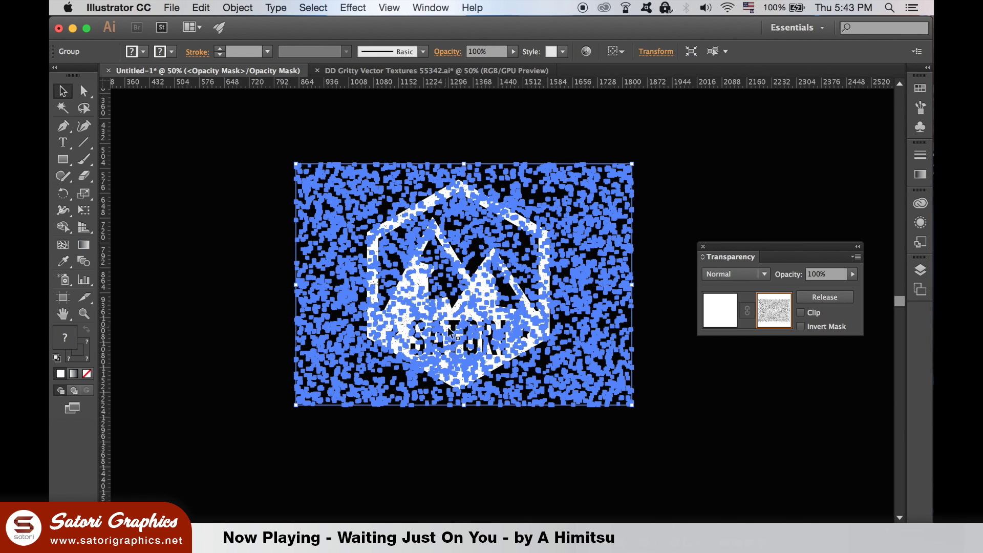
pyautogui.click(720, 317)
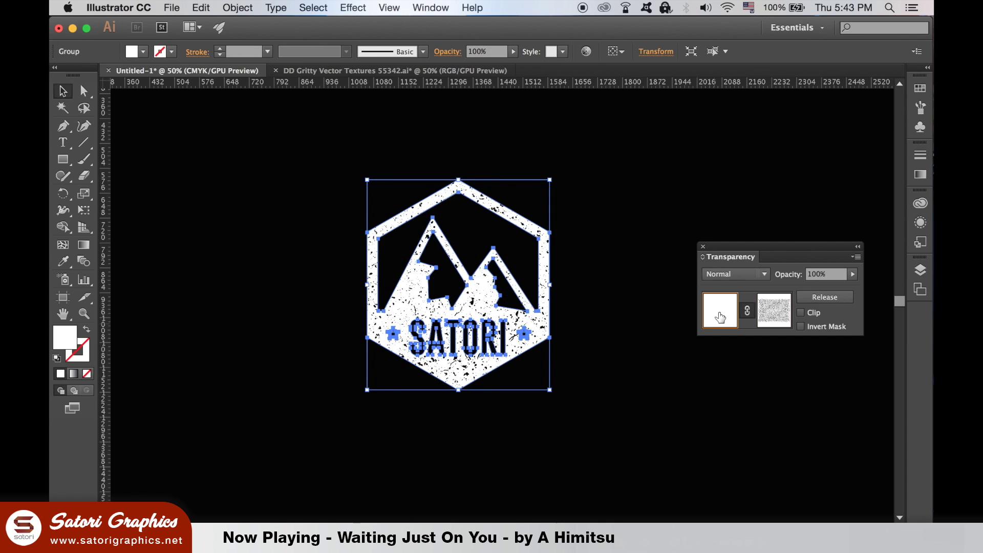
pyautogui.click(651, 352)
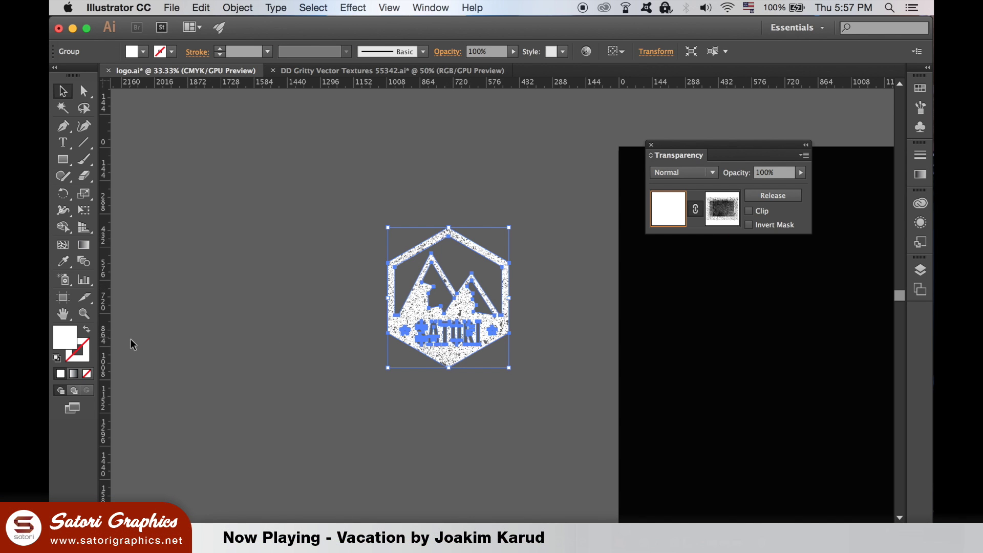
# Recolour the textured badge in logo.ai with a strong blue fill at hue 223° and deselect it
pyautogui.doubleClick(70, 339)
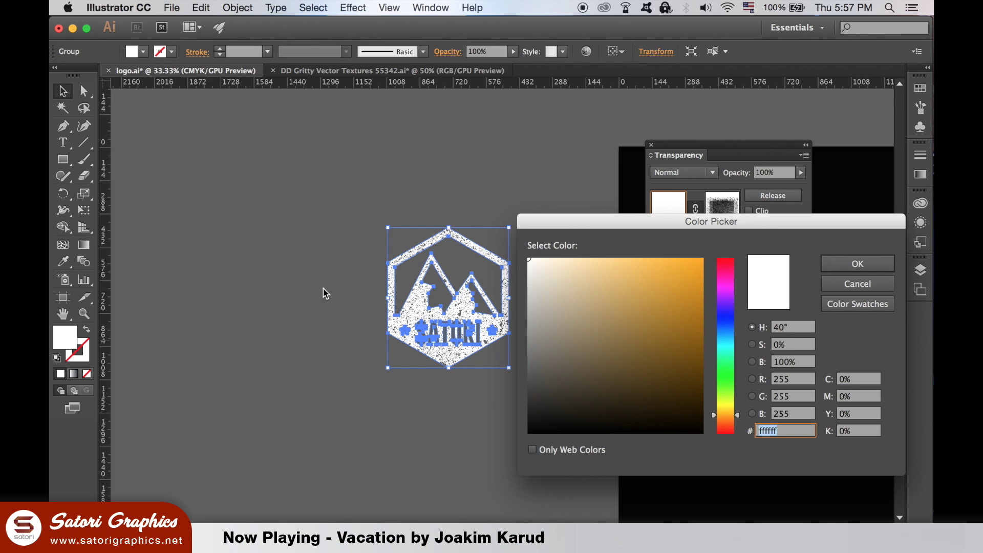
pyautogui.click(733, 326)
pyautogui.moveTo(699, 267); pyautogui.dragTo(709, 289)
pyautogui.click(856, 262)
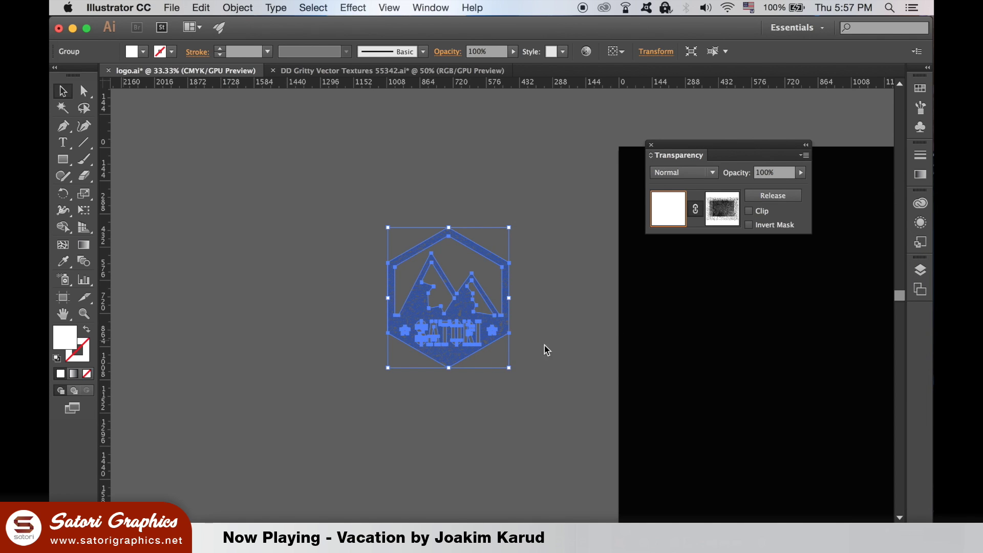
pyautogui.click(530, 361)
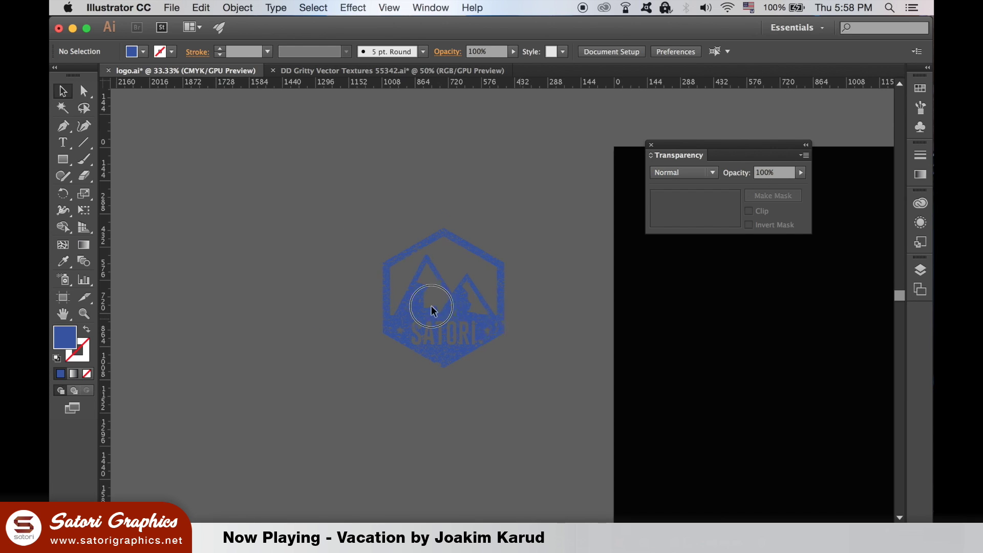
# Set the fill colour to white (ffffff) and draw a large rectangle beside the blue badge, straddling the artboard's left edge
pyautogui.hscroll(5, 453, 333)
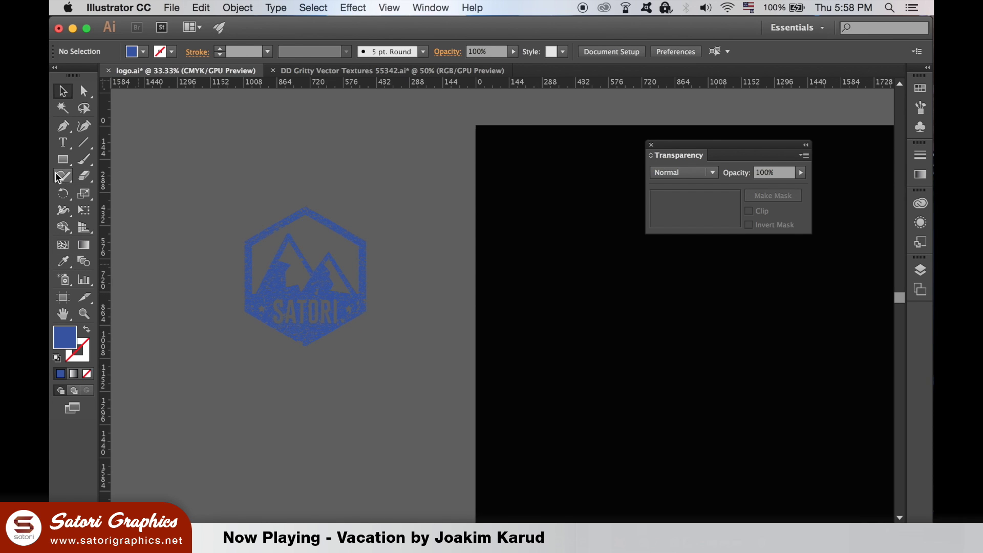
pyautogui.doubleClick(61, 347)
pyautogui.moveTo(531, 261); pyautogui.dragTo(528, 258)
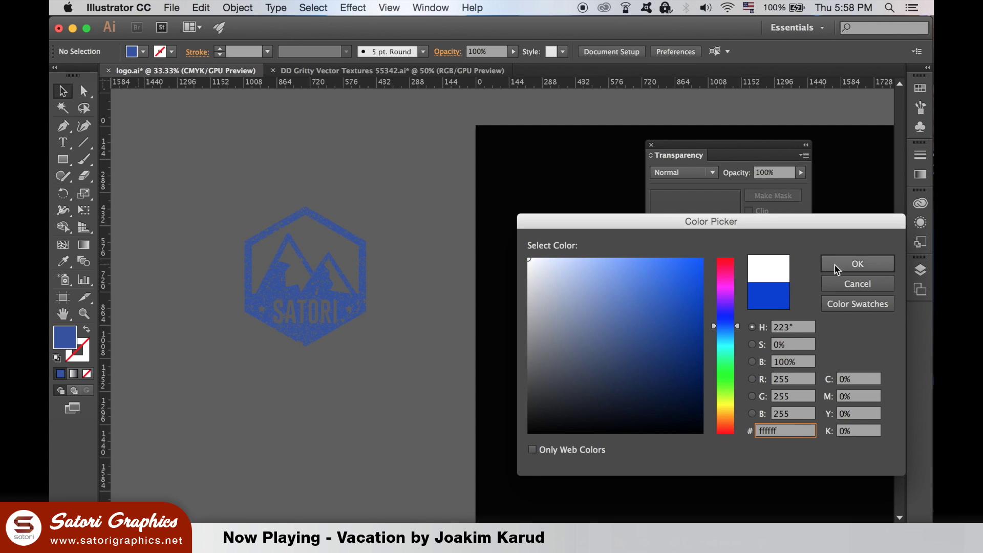
pyautogui.click(858, 264)
pyautogui.click(63, 159)
pyautogui.moveTo(376, 144)
pyautogui.mouseDown()
pyautogui.moveTo(537, 232)
pyautogui.moveTo(576, 290)
pyautogui.moveTo(595, 354)
pyautogui.mouseUp()
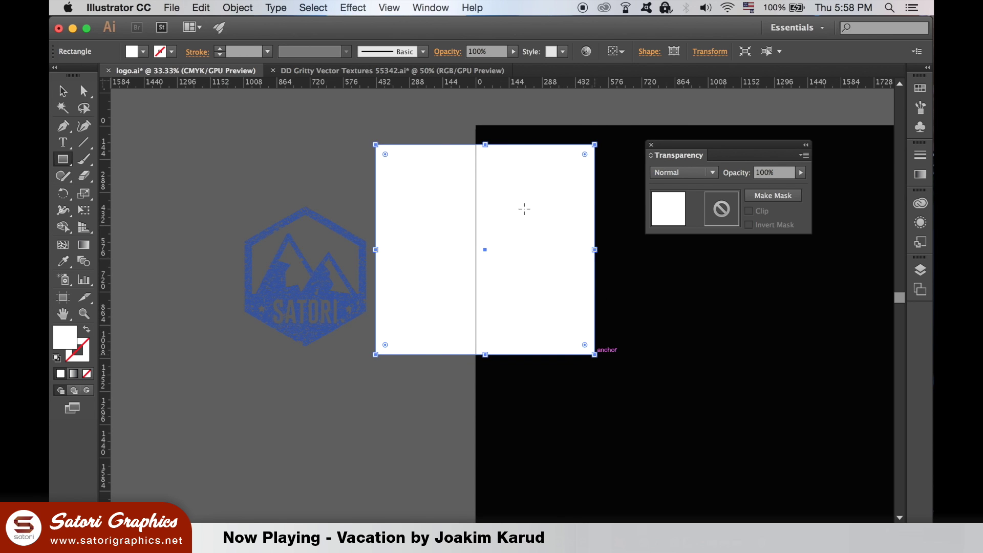
pyautogui.click(252, 6)
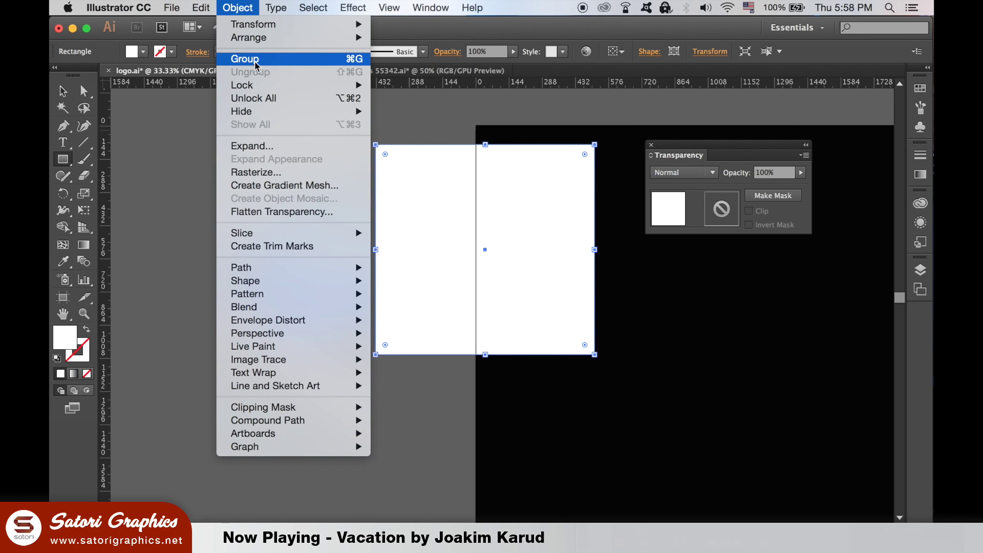
pyautogui.click(190, 119)
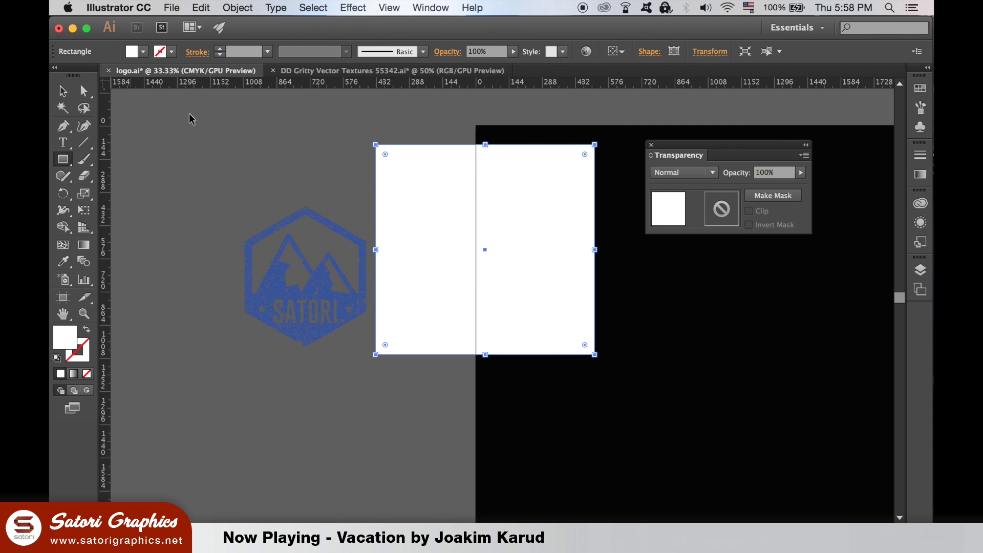
pyautogui.click(274, 223)
pyautogui.click(451, 289)
# Bring the blue badge forward in the stacking order, move it onto the white rectangle and deselect it
pyautogui.click(62, 90)
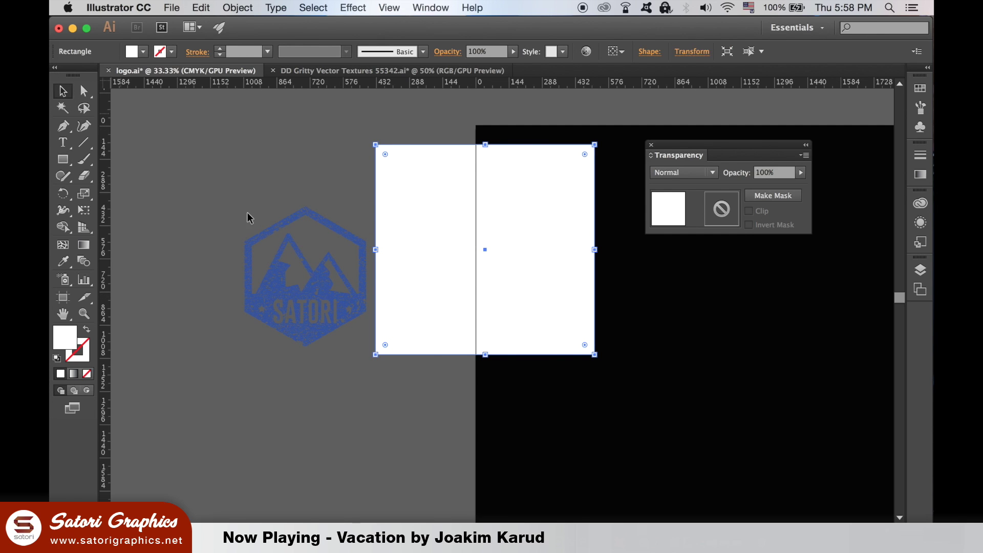
pyautogui.click(317, 281)
pyautogui.click(238, 7)
pyautogui.moveTo(276, 37)
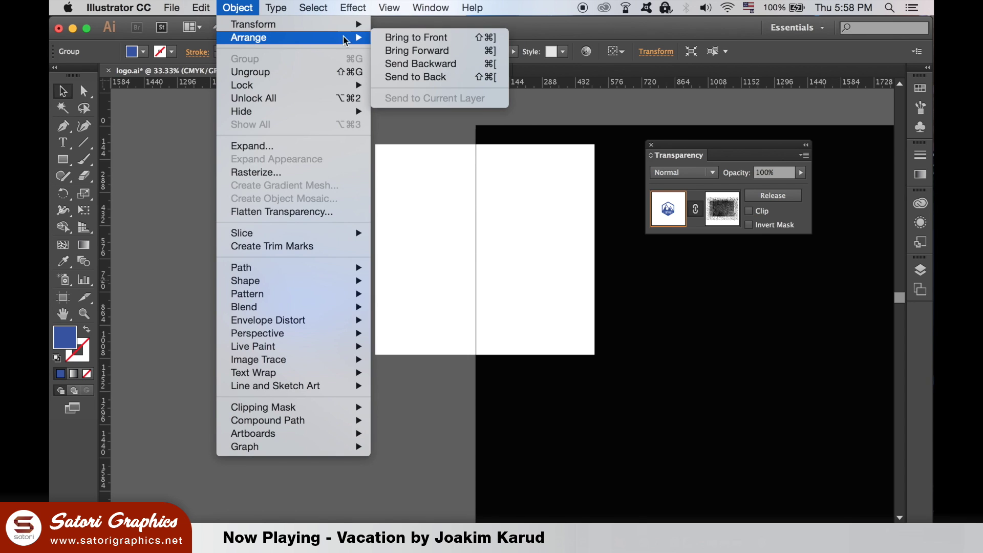
pyautogui.click(438, 48)
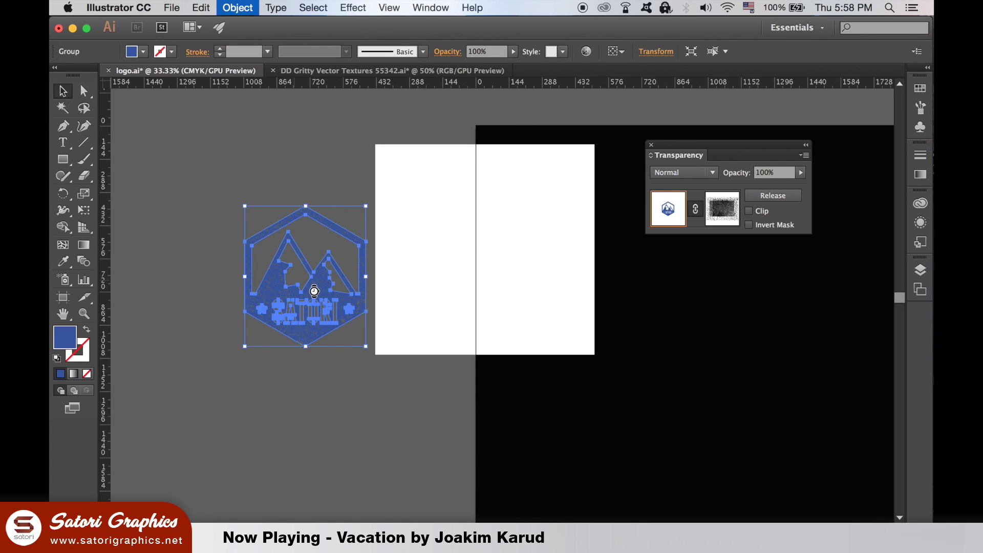
pyautogui.moveTo(318, 287); pyautogui.dragTo(481, 261)
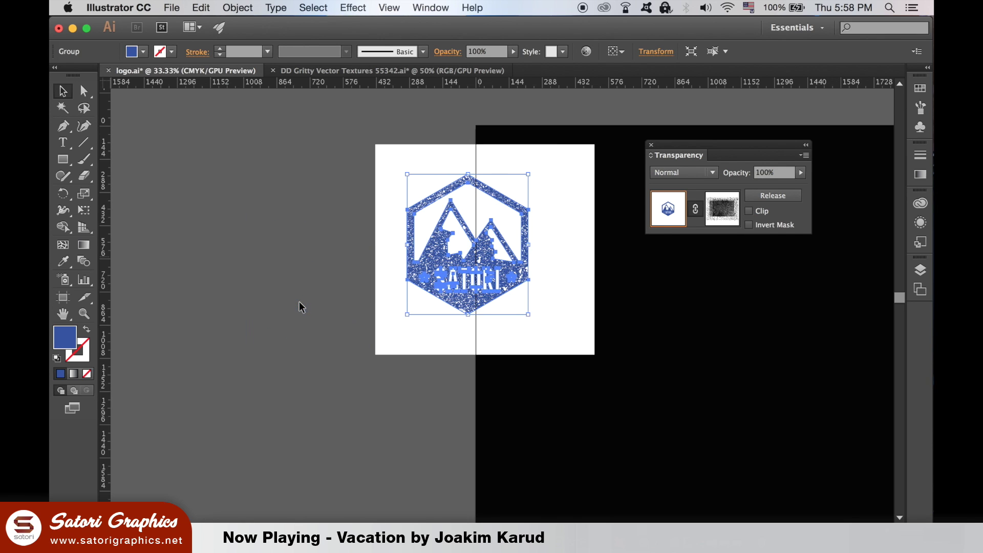
pyautogui.click(299, 301)
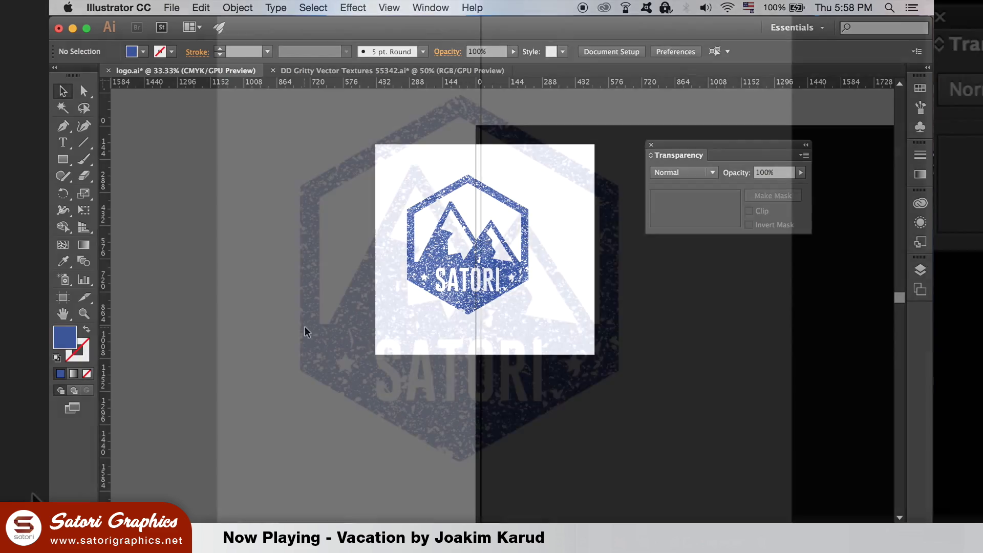